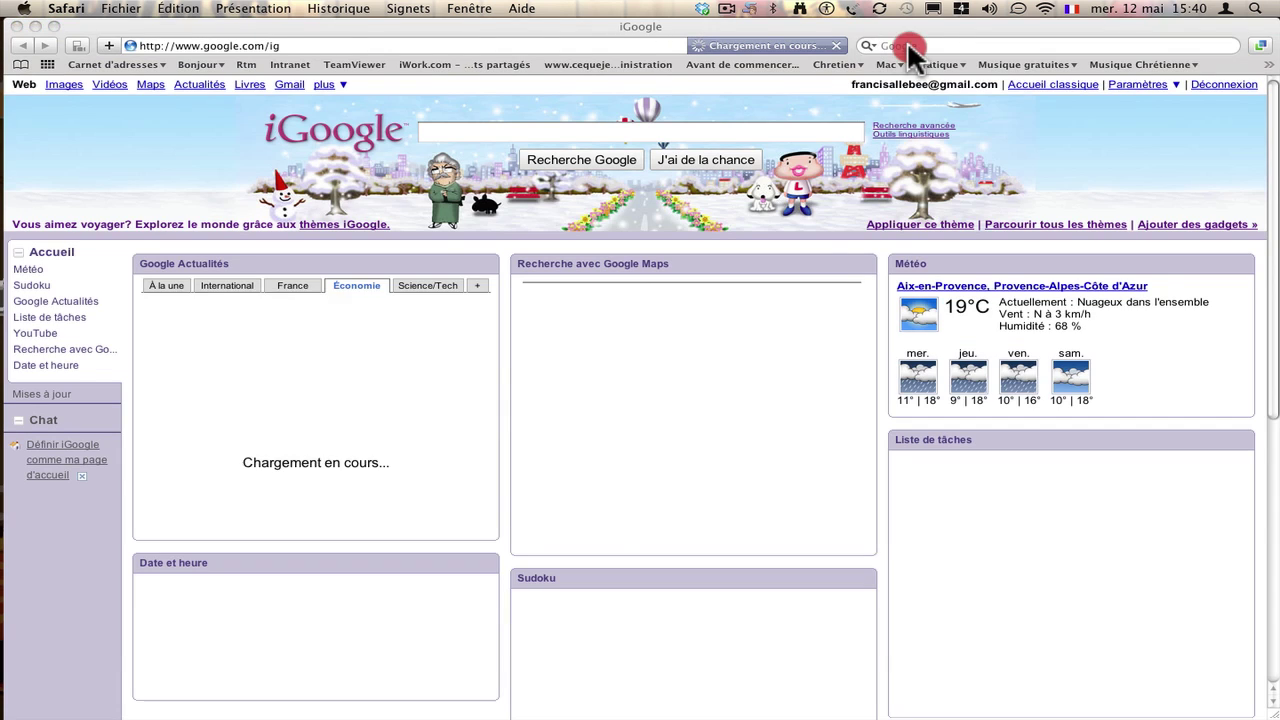
# Step: Search the web for adorateurs.com and open the Association adorateur.com website from the results
pyautogui.click(907, 42)
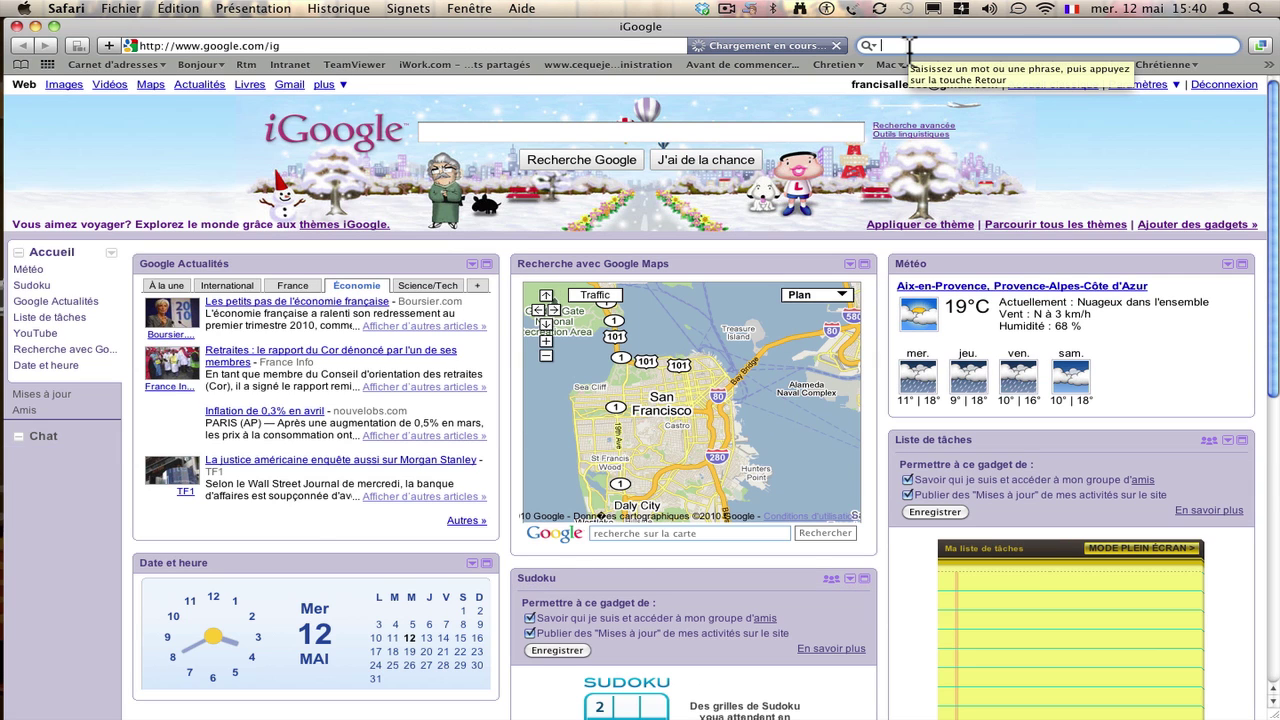
pyautogui.write('adorate')
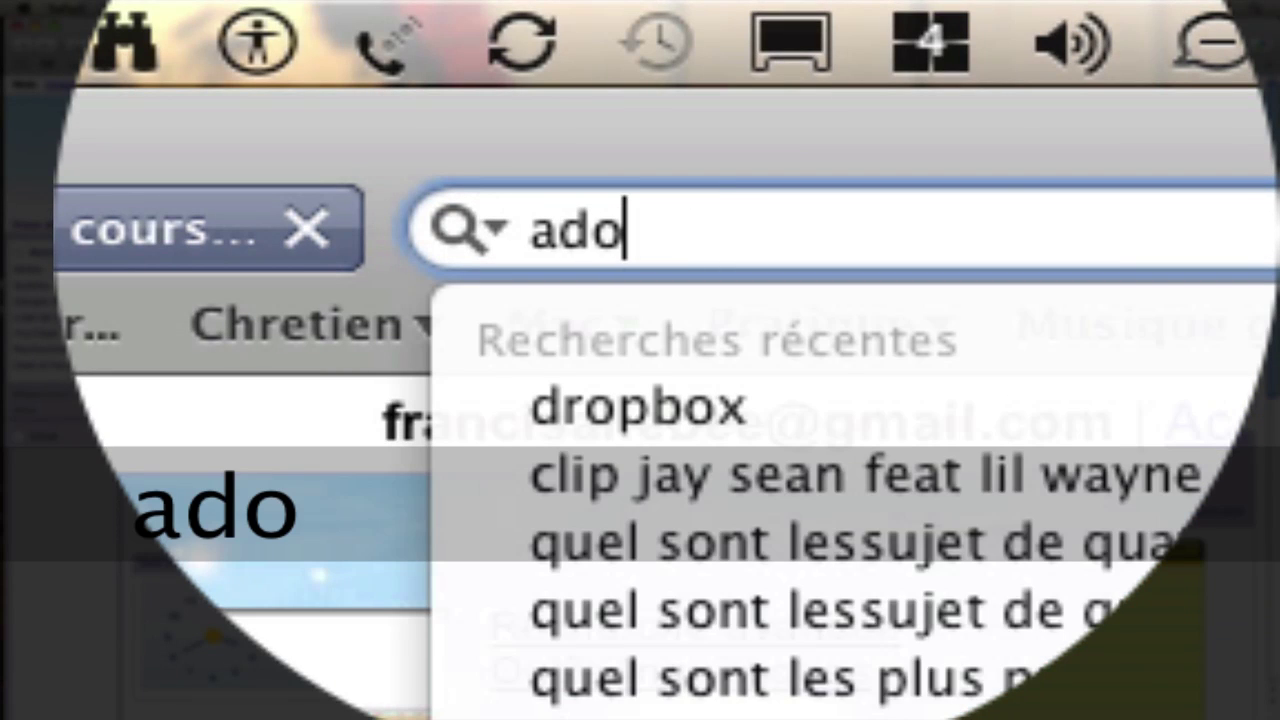
pyautogui.write('urs.com')
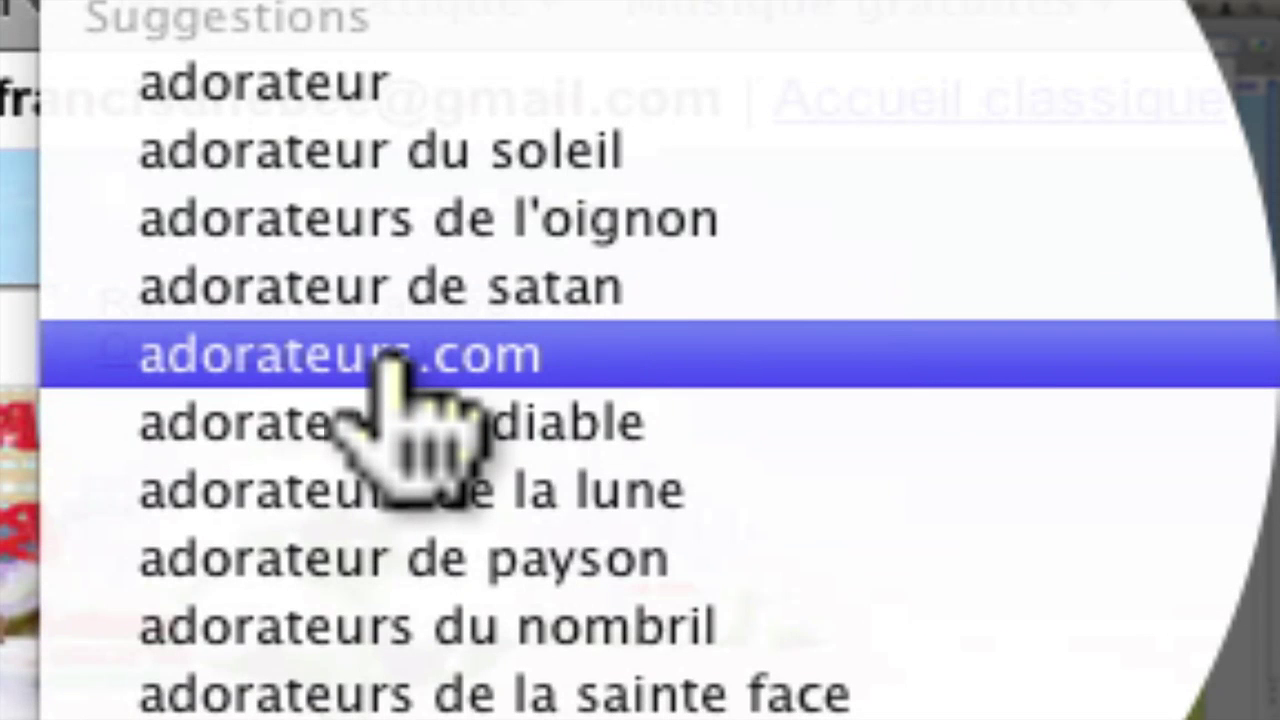
pyautogui.click(388, 355)
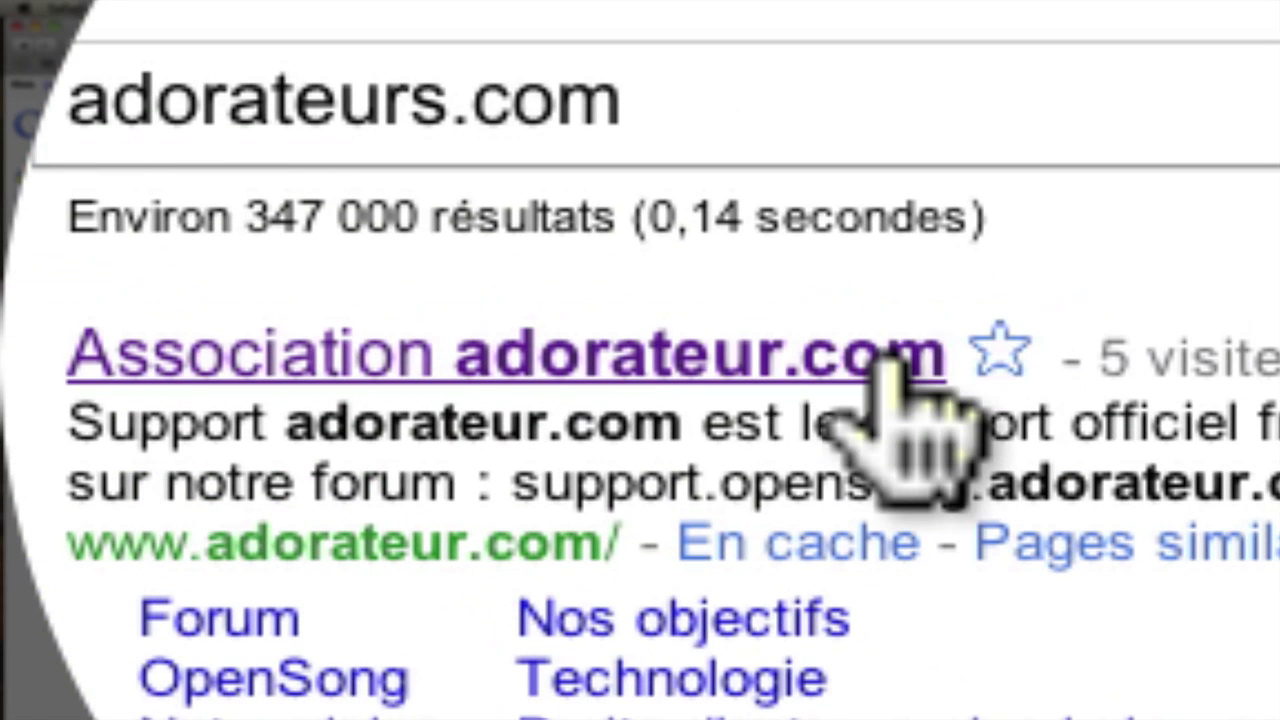
pyautogui.click(890, 360)
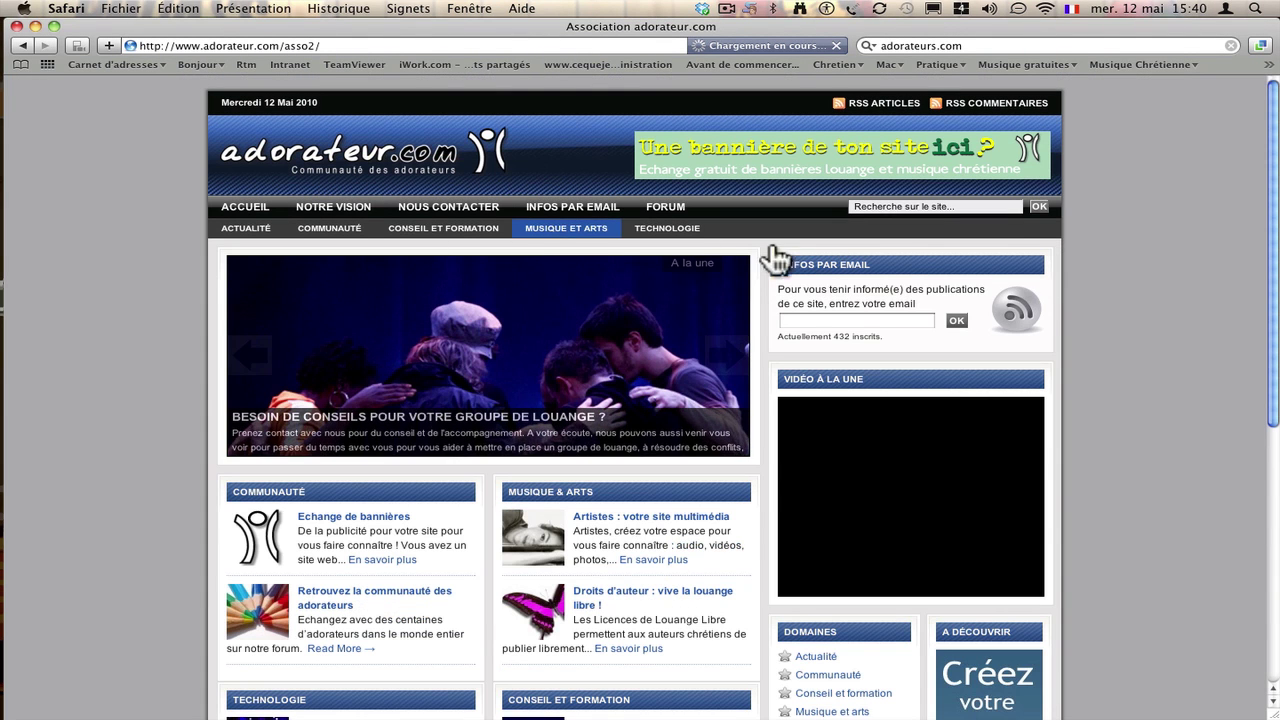
# Step: Open the article on the free OpenSong projection software and examine its software, Bible, background image, song and language file downloads
pyautogui.moveTo(1268, 244); pyautogui.dragTo(1276, 383)
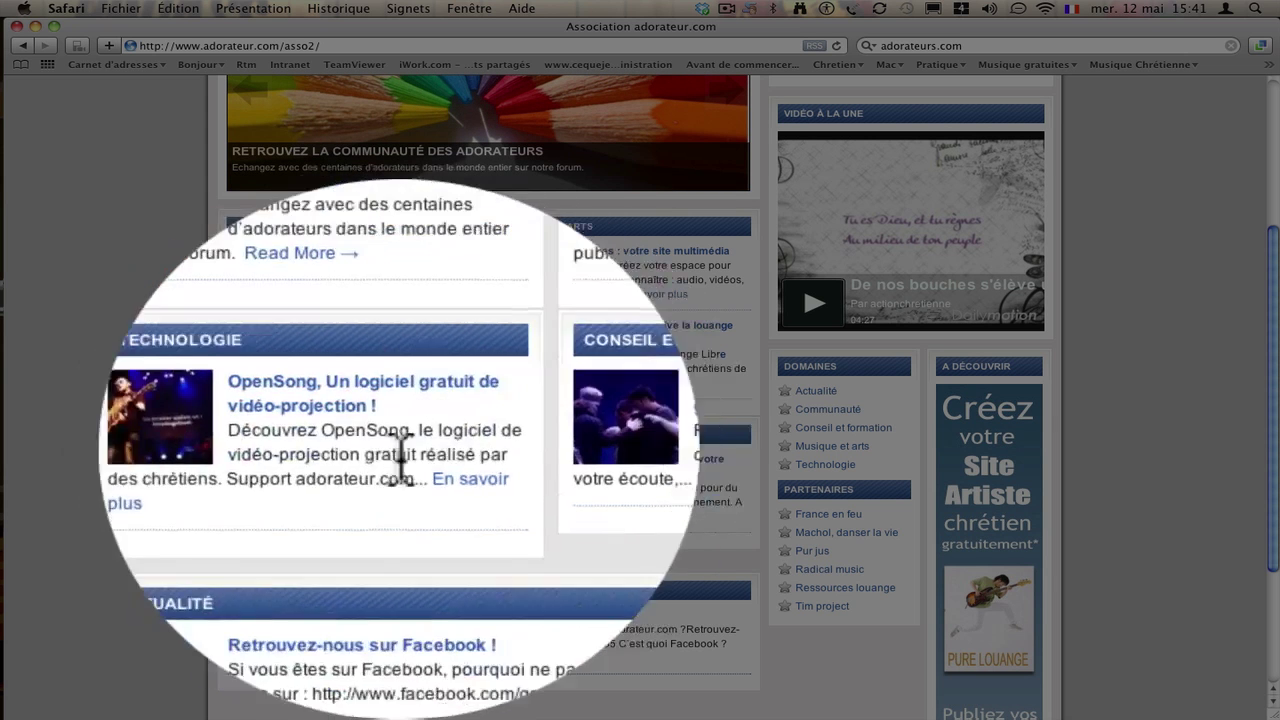
pyautogui.click(402, 456)
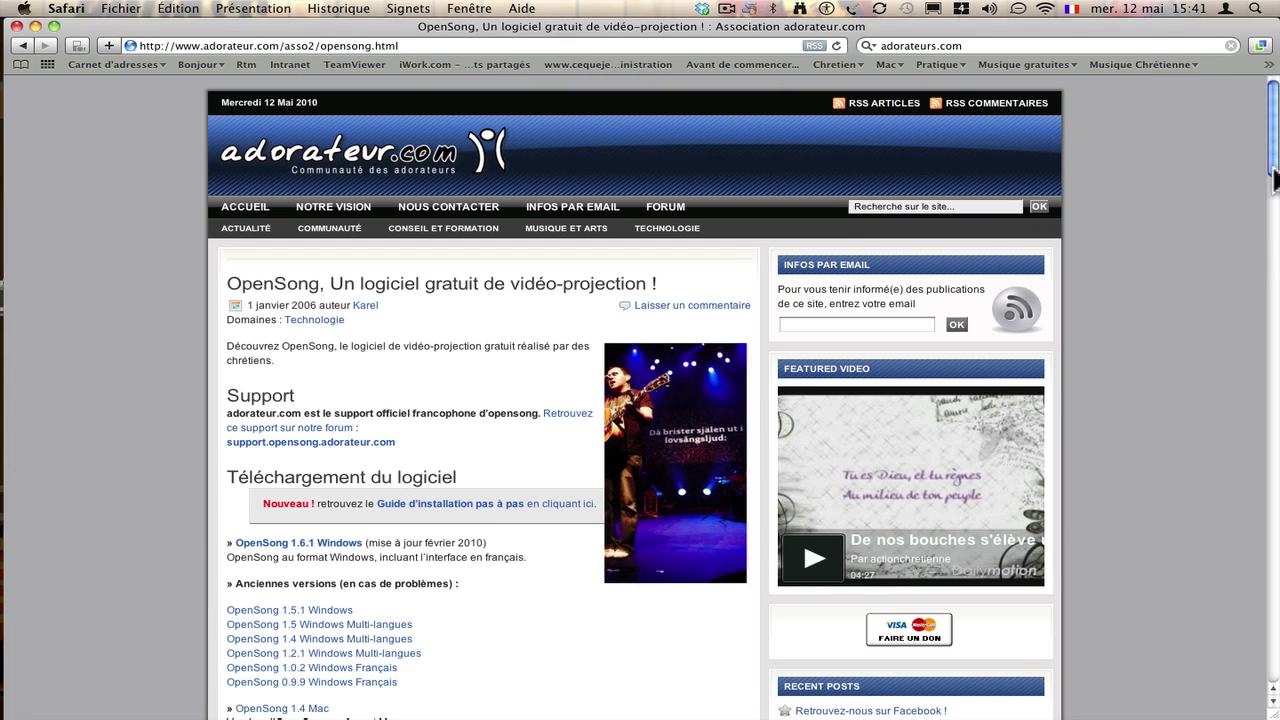
pyautogui.moveTo(1272, 165); pyautogui.dragTo(1268, 200)
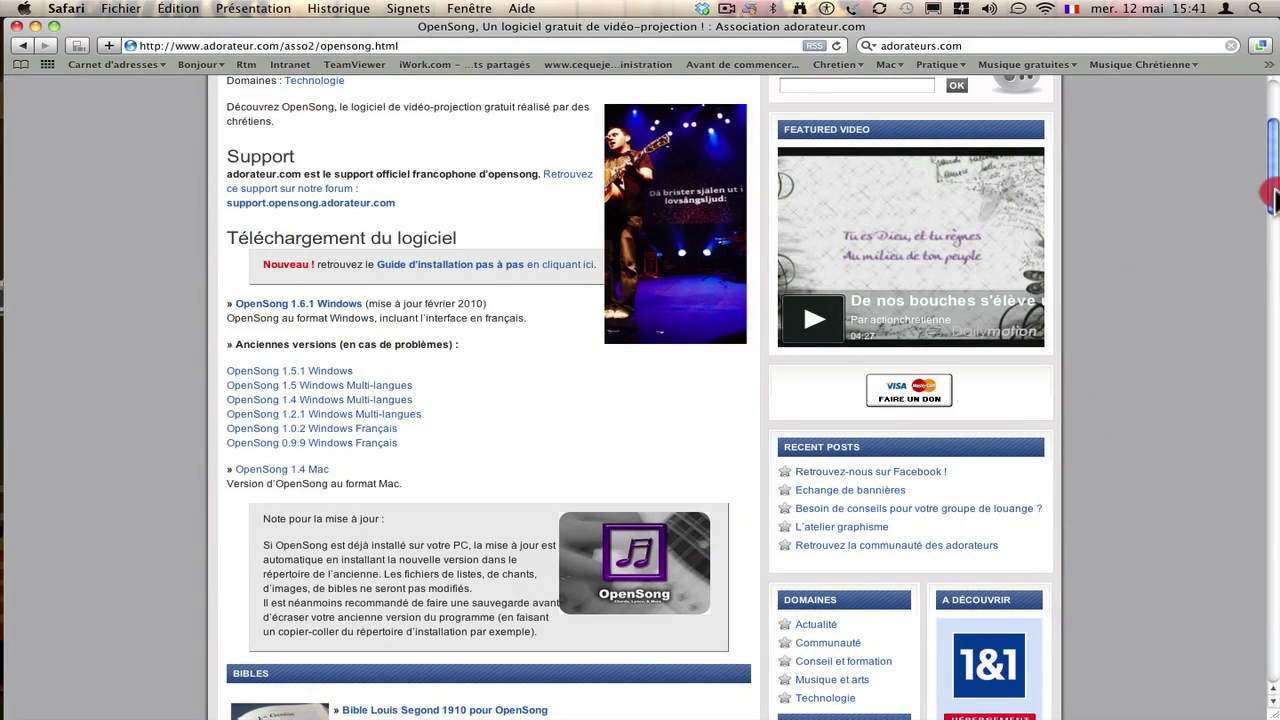
pyautogui.moveTo(1275, 200); pyautogui.dragTo(1269, 314)
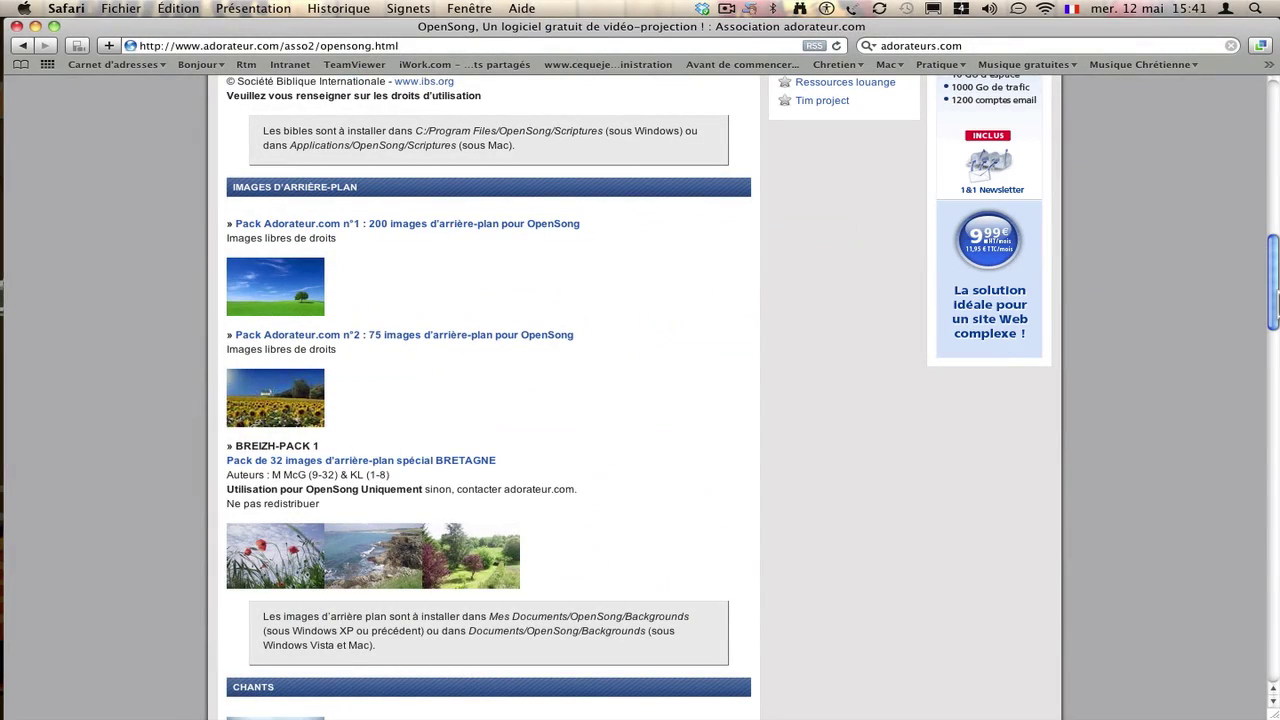
pyautogui.moveTo(1272, 300); pyautogui.dragTo(1262, 385)
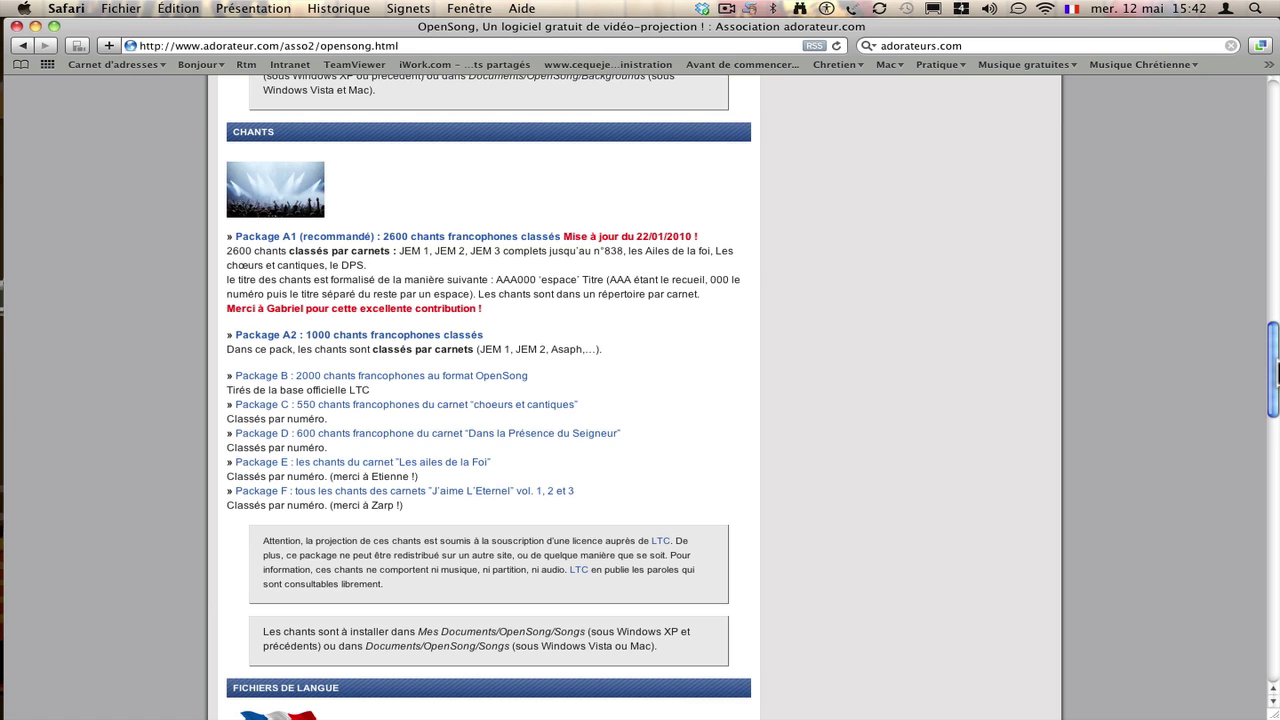
pyautogui.moveTo(1272, 370); pyautogui.dragTo(1267, 425)
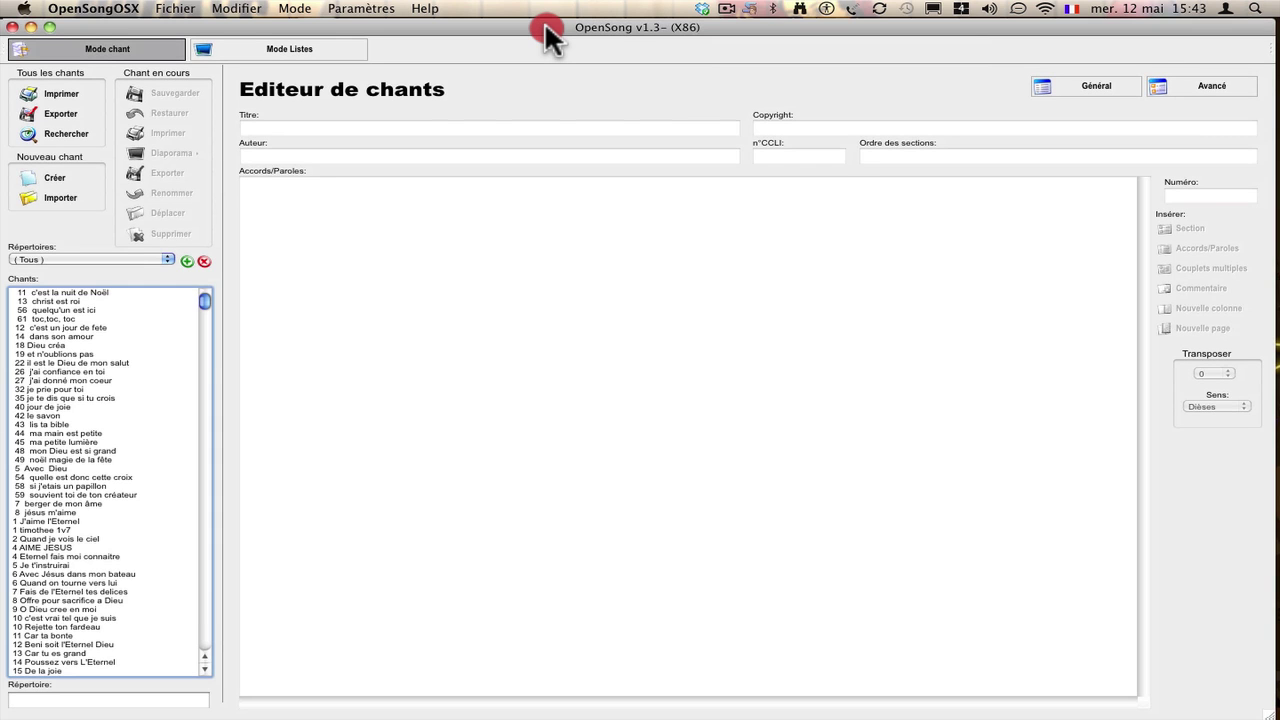
# Step: Switch to OpenSong, view the list mode (Mode Listes) and return to the song mode (Mode chant)
pyautogui.click(546, 24)
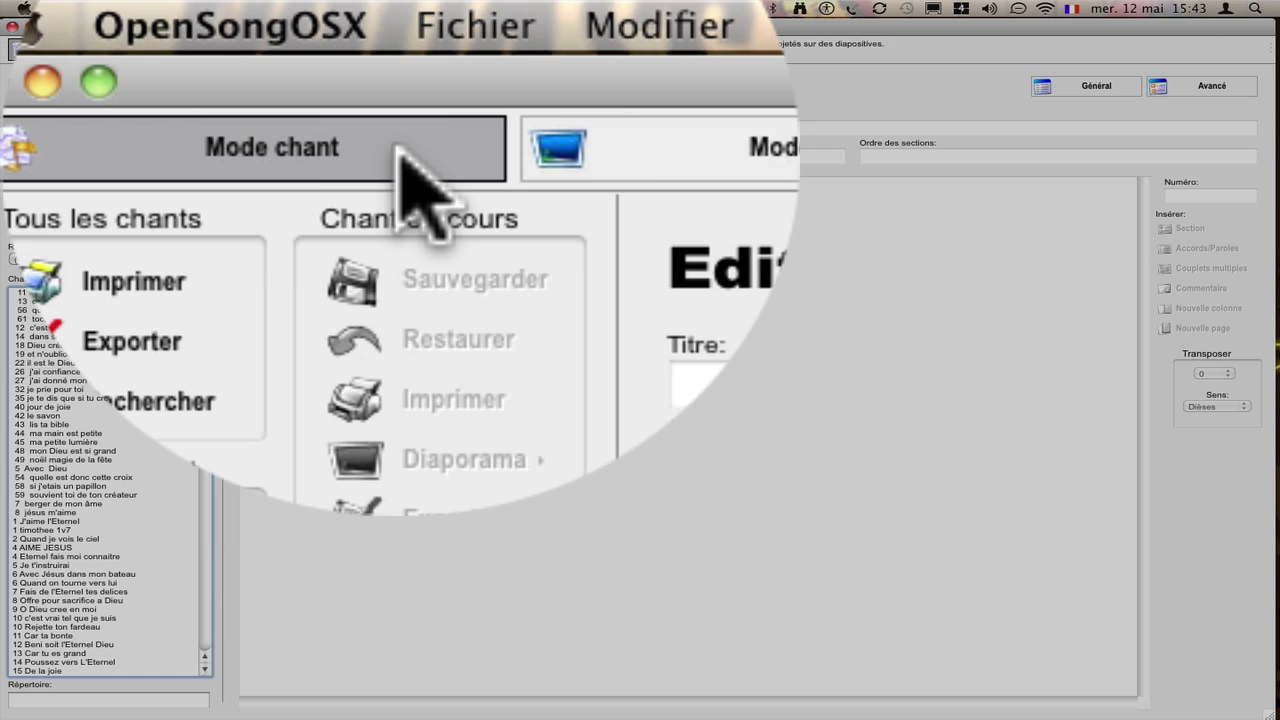
pyautogui.click(400, 150)
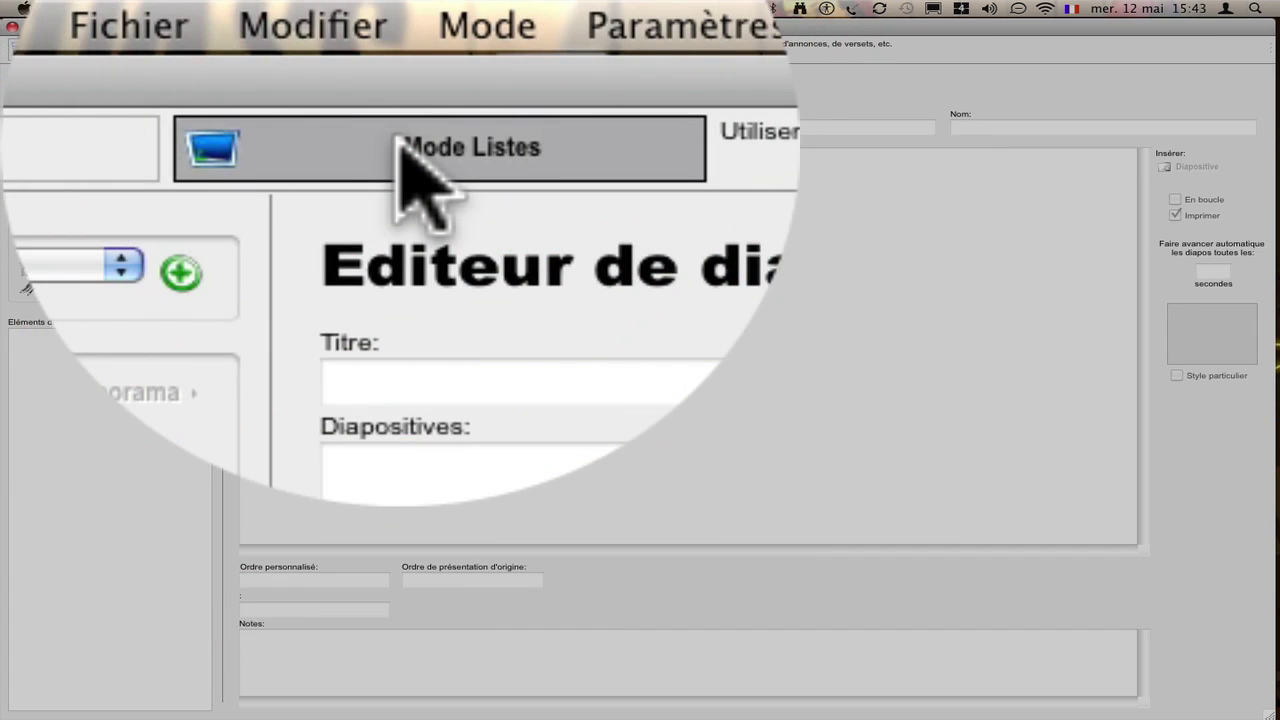
pyautogui.click(400, 145)
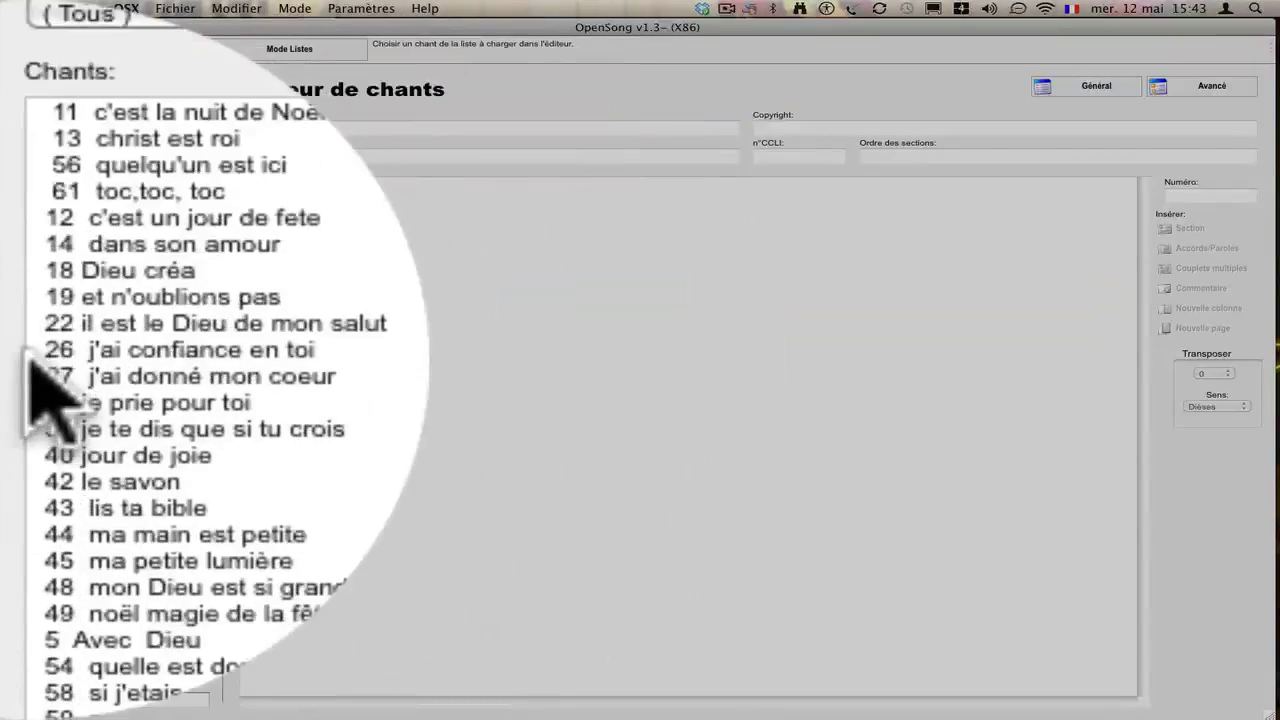
# Step: Examine the song list and look through the available song folders, keeping the ( Tous ) folder selected
pyautogui.click(40, 355)
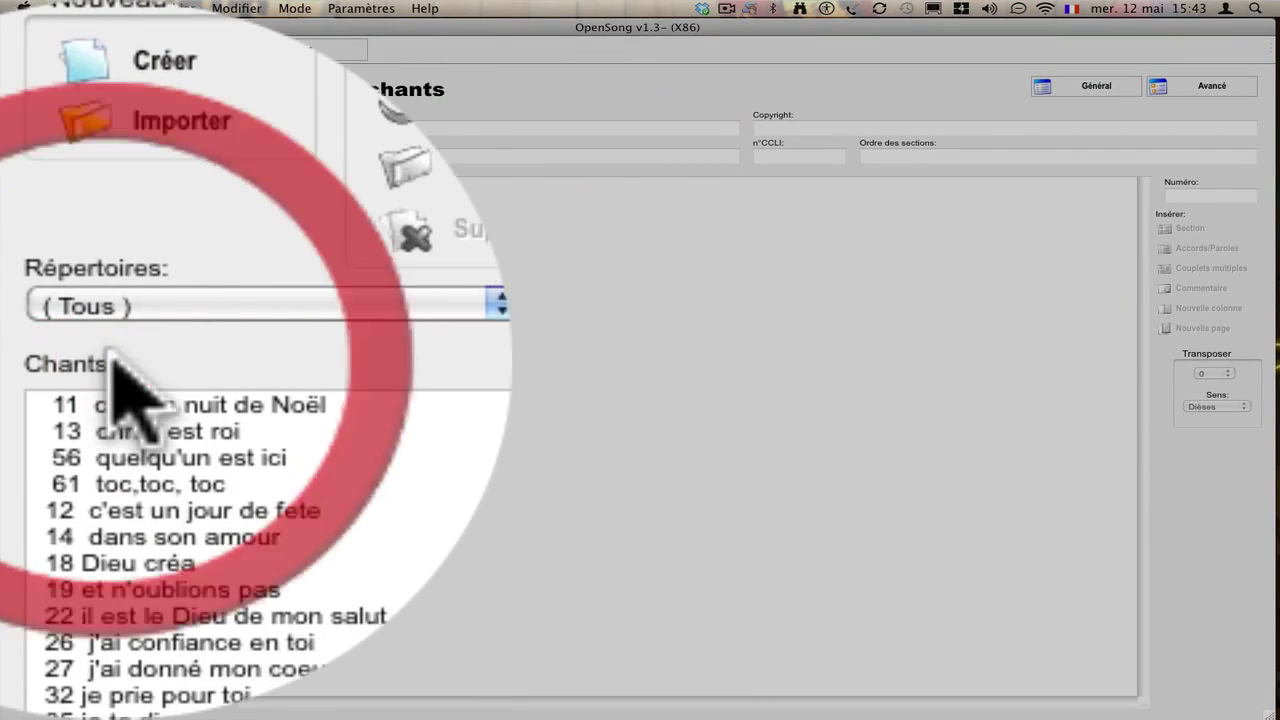
pyautogui.click(243, 360)
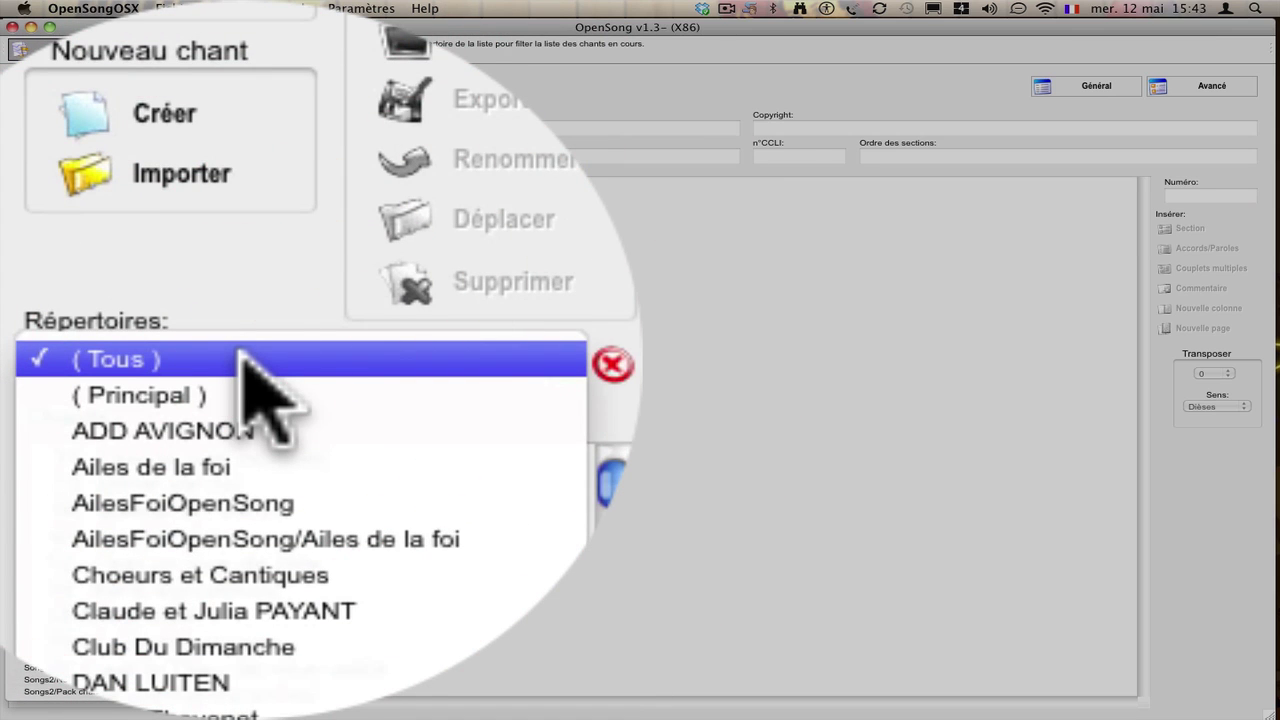
pyautogui.scroll(-8, 243, 352)
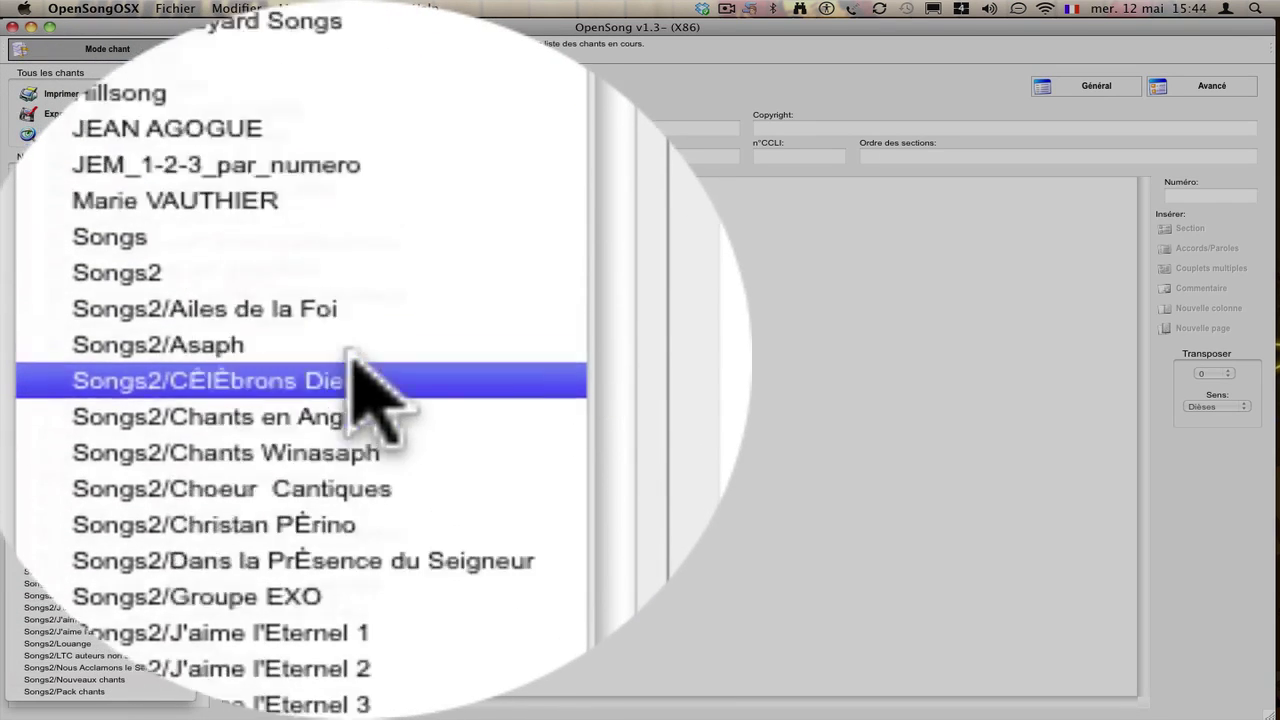
pyautogui.scroll(10, 340, 360)
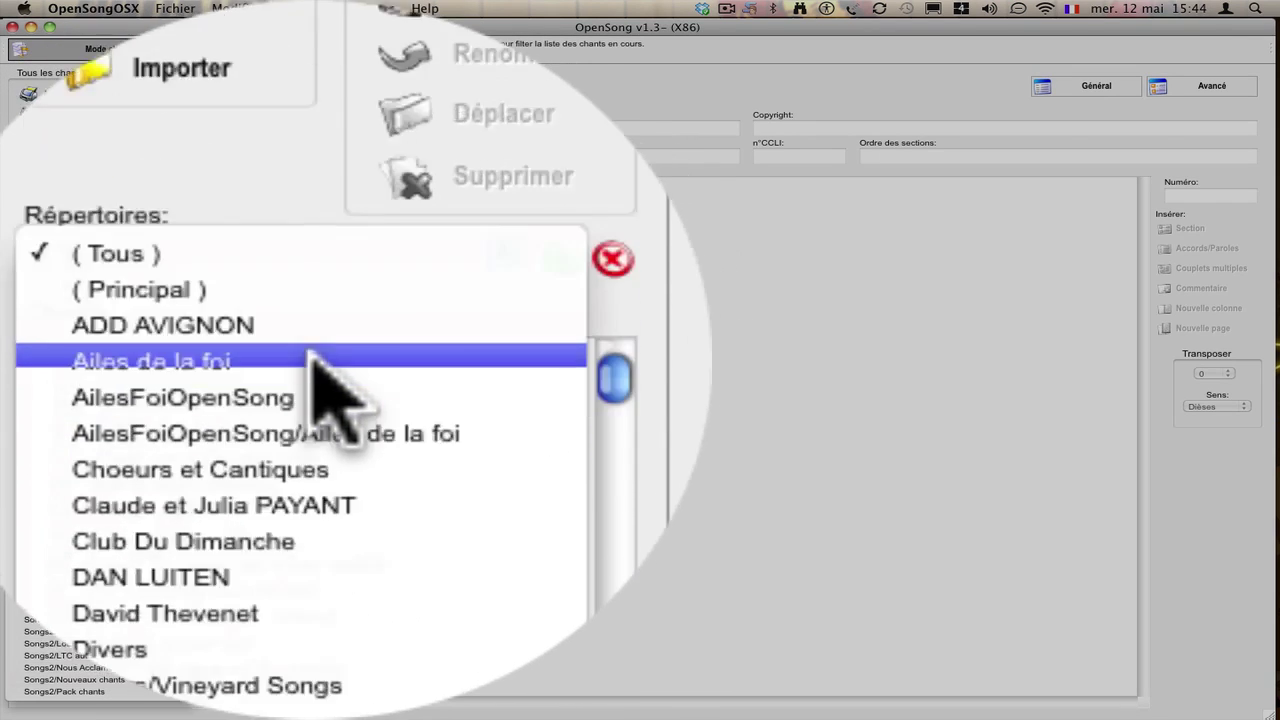
pyautogui.scroll(-5, 312, 372)
pyautogui.scroll(8, 320, 355)
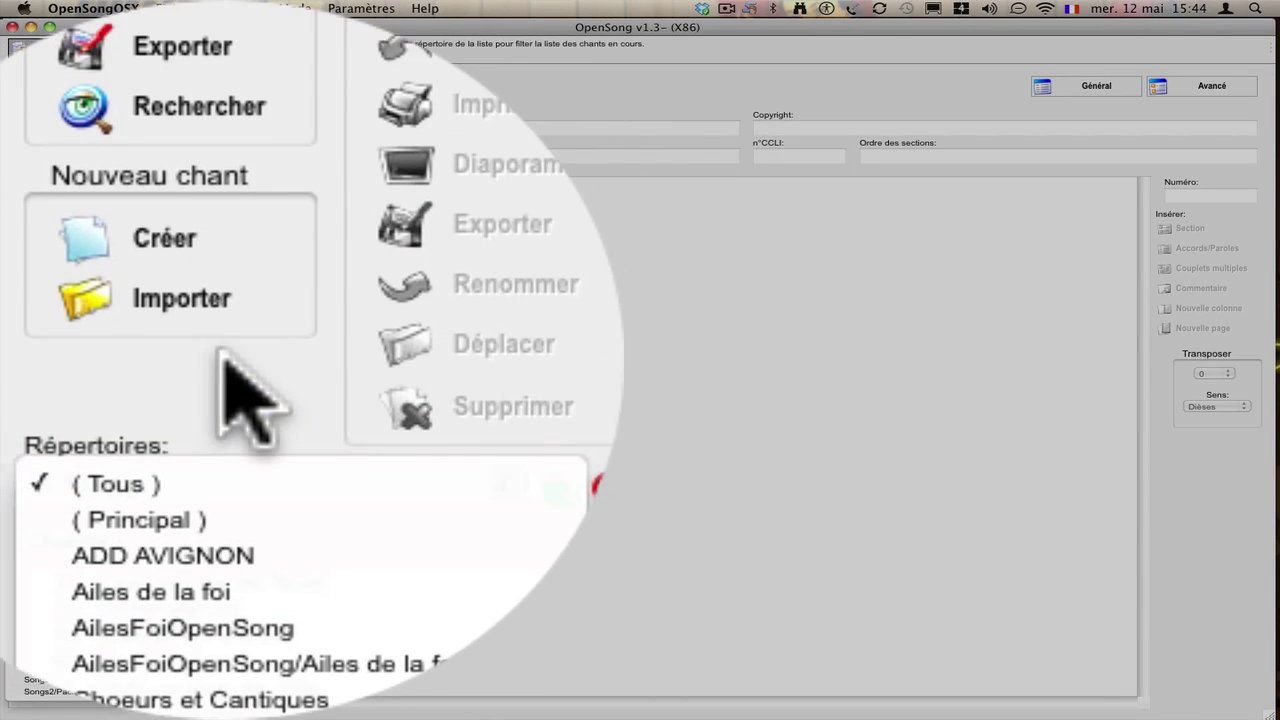
pyautogui.click(220, 349)
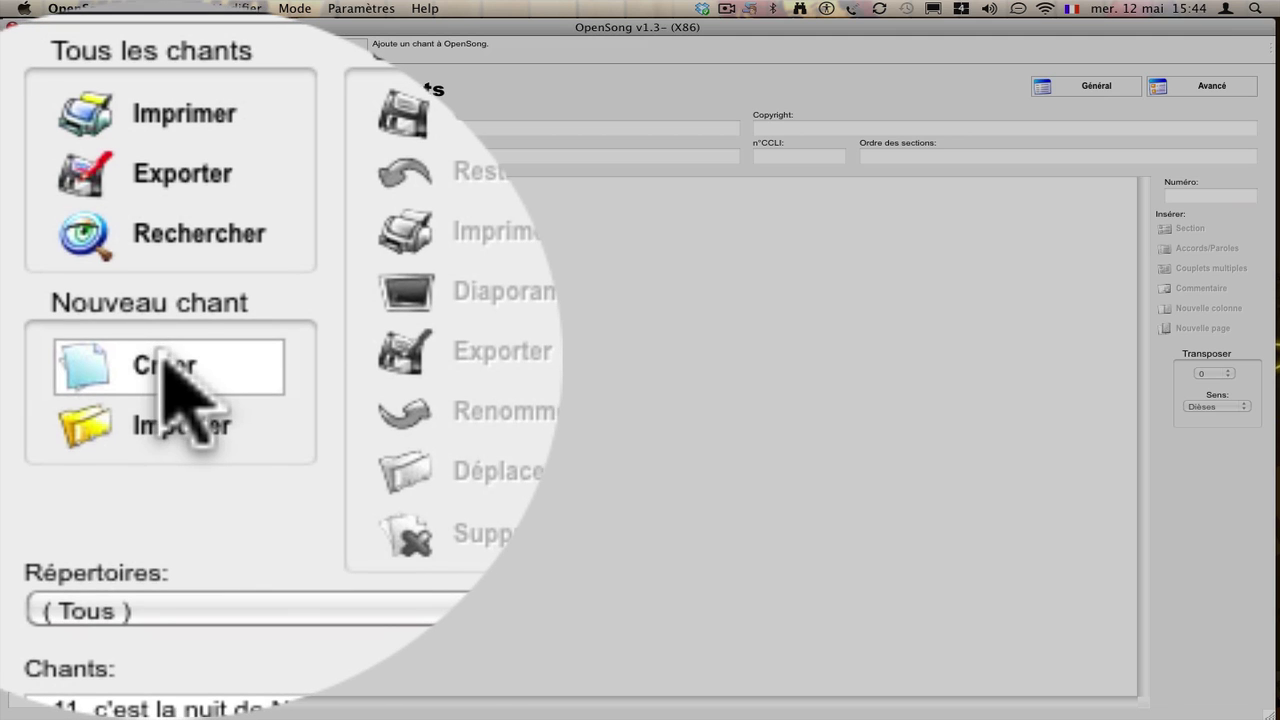
# Step: Create a new song named "titre"
pyautogui.click(54, 177)
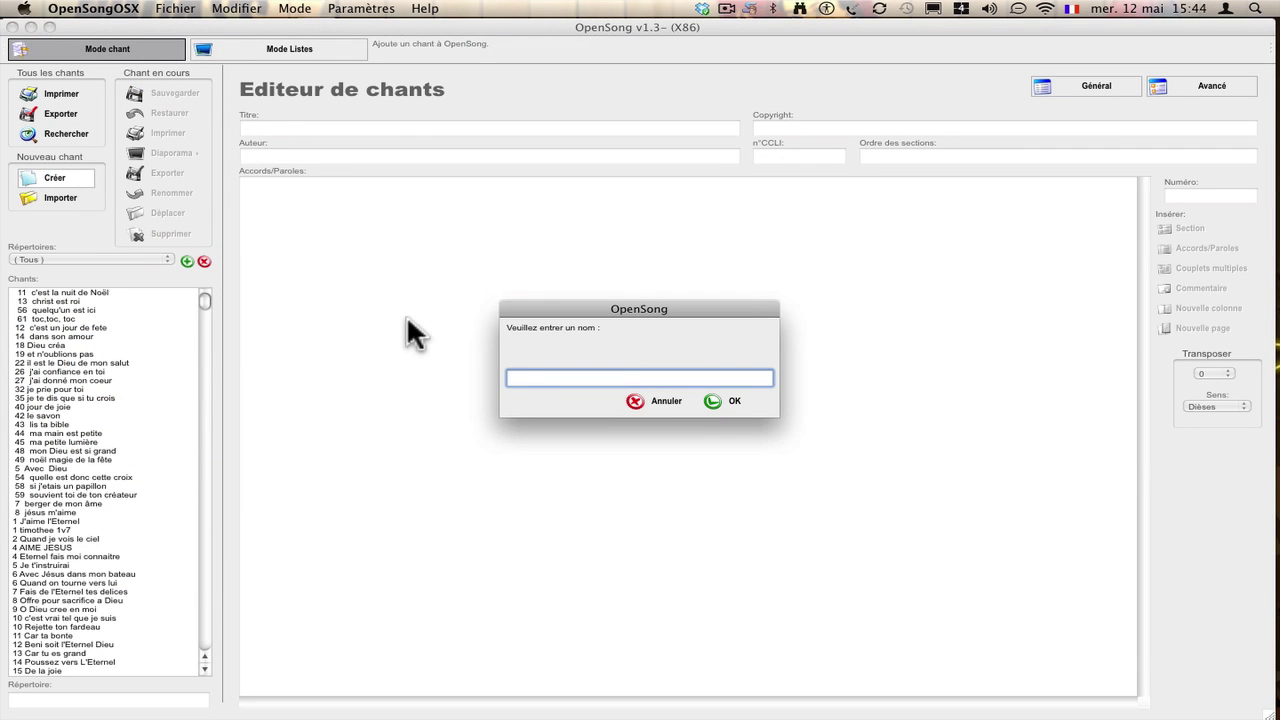
pyautogui.click(516, 372)
pyautogui.write('titre')
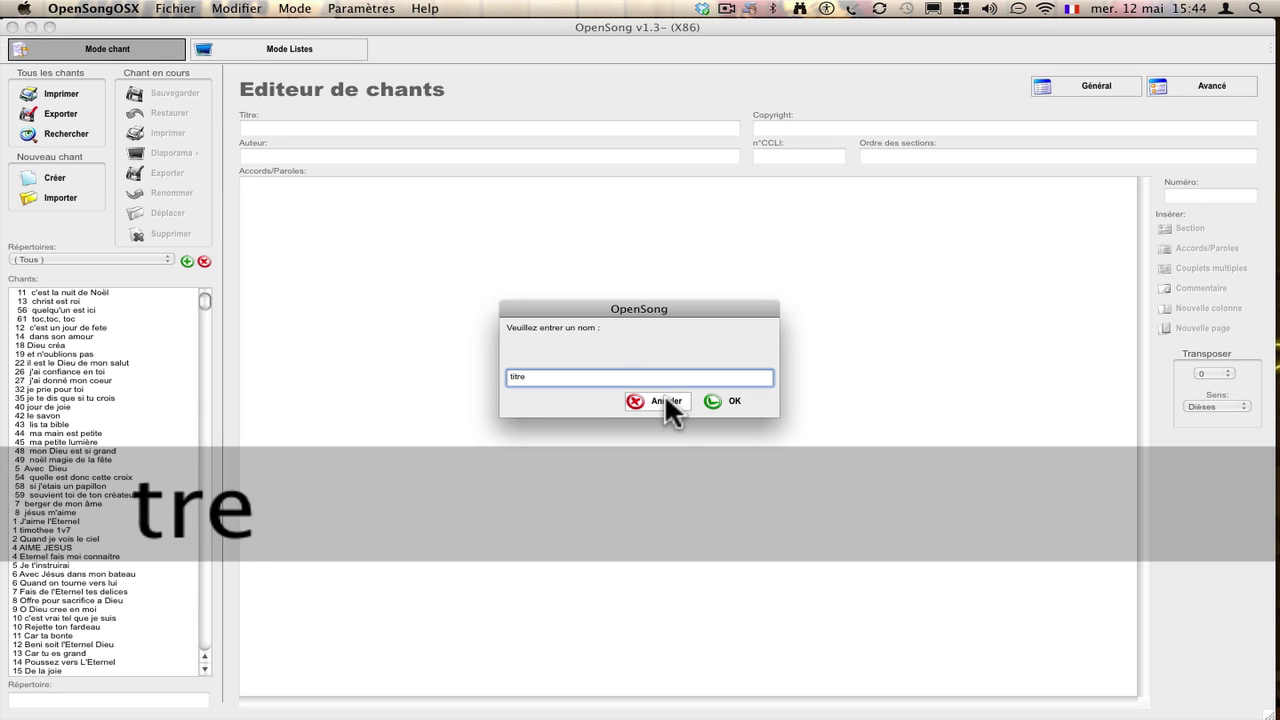
pyautogui.click(720, 396)
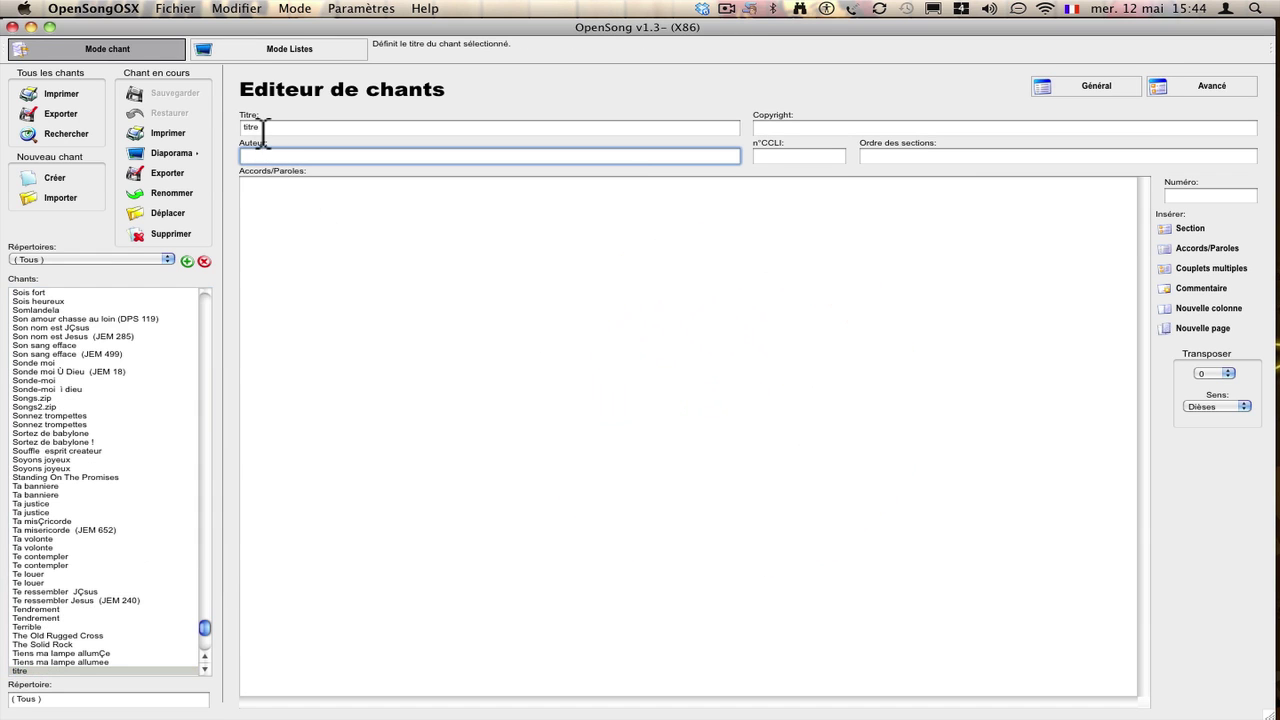
# Step: Go through the song's title, author, CCLI number, section order and copyright fields, ending with the cursor in the empty lyrics area
pyautogui.click(242, 127)
pyautogui.click(262, 155)
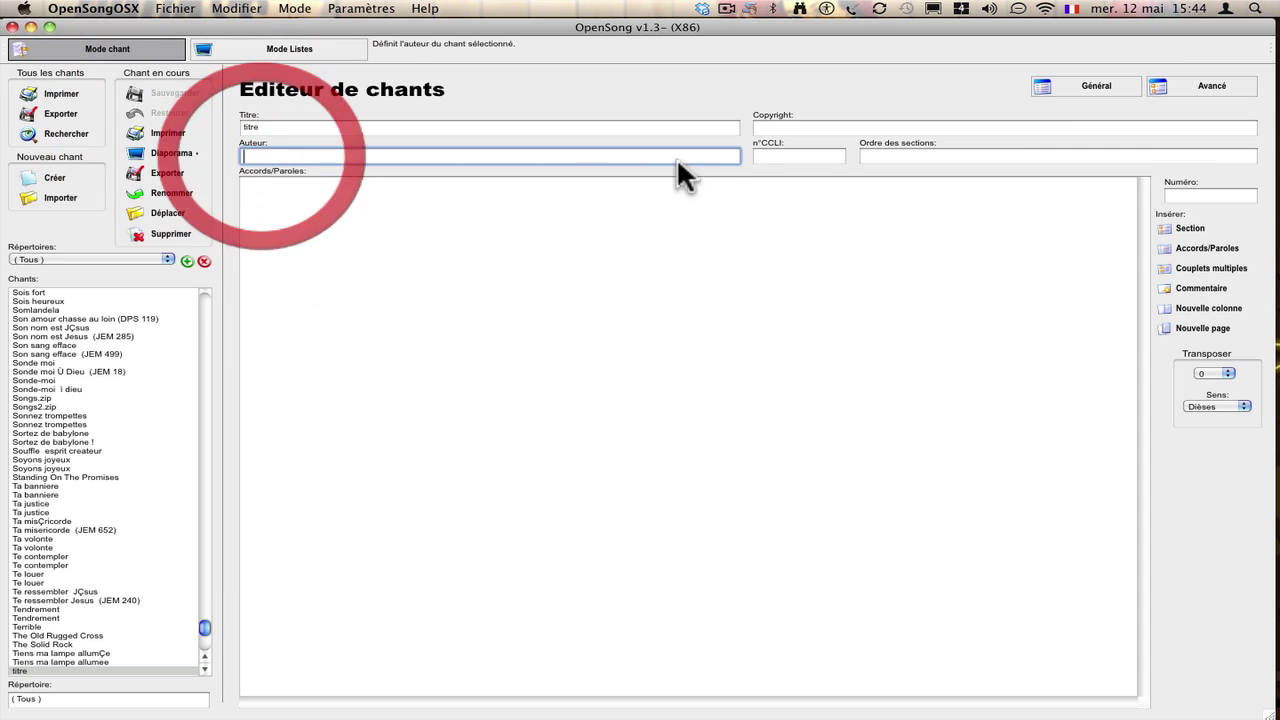
pyautogui.click(785, 152)
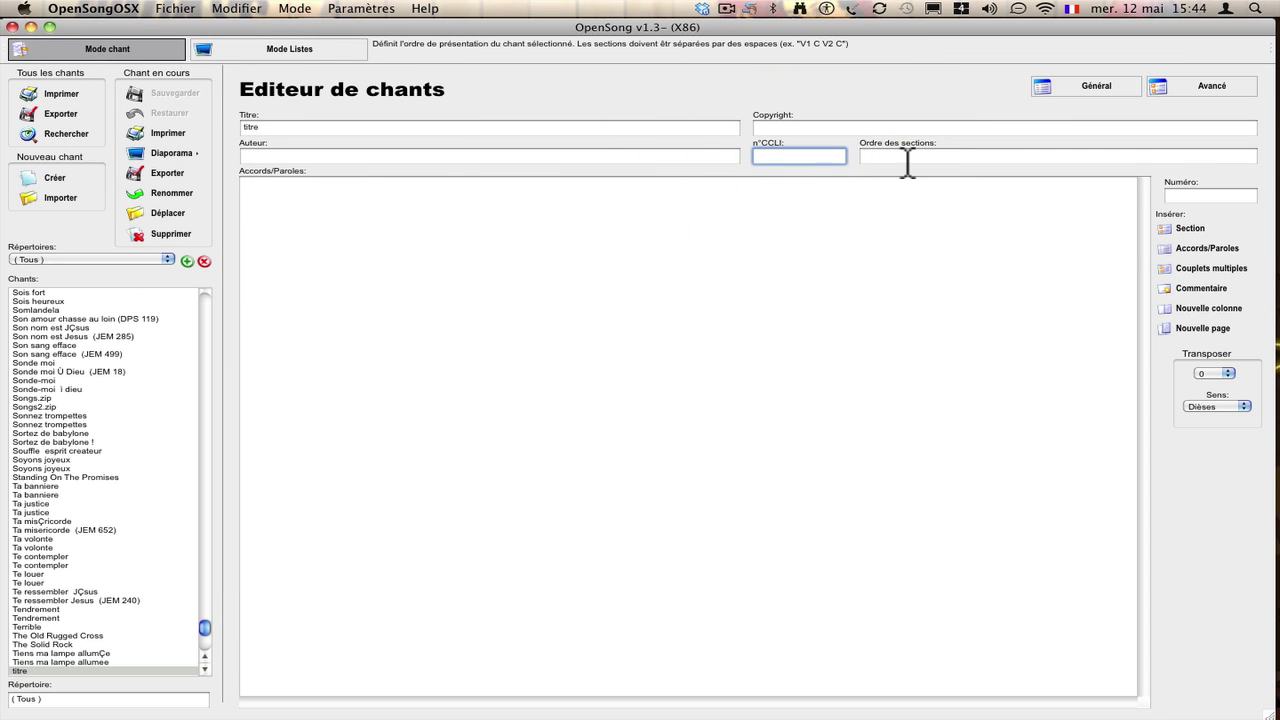
pyautogui.click(907, 158)
pyautogui.click(820, 128)
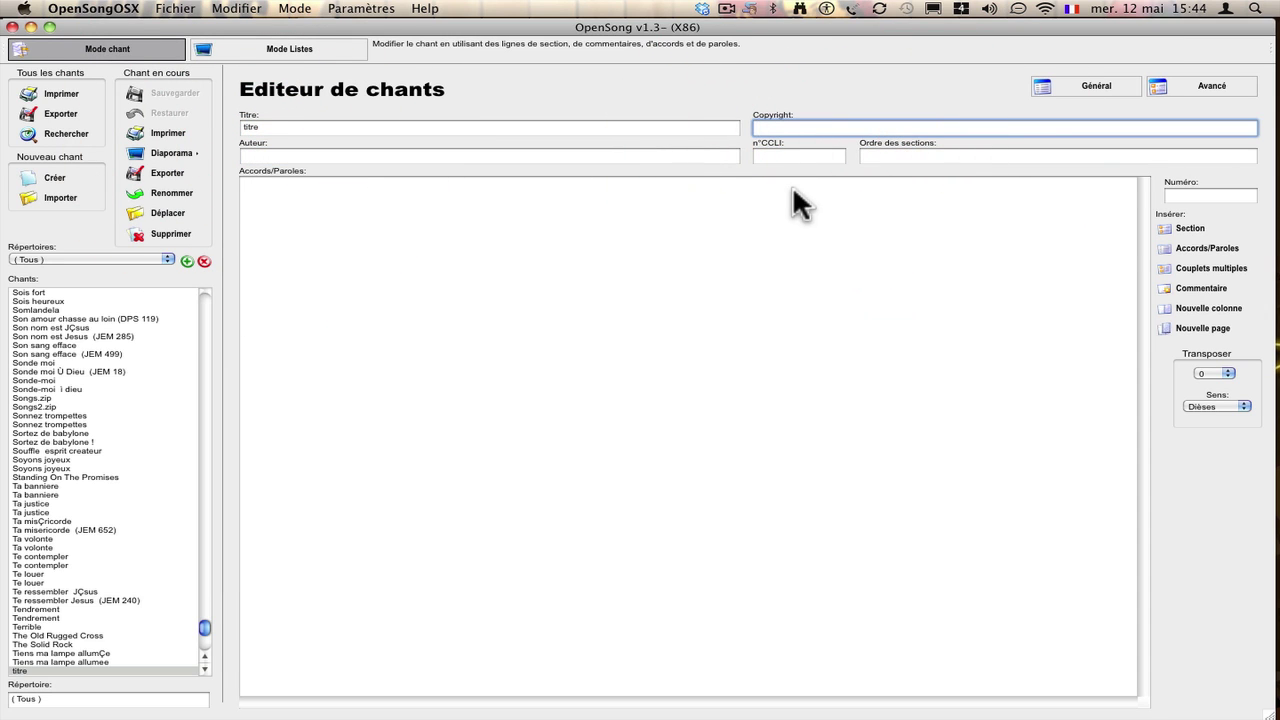
pyautogui.click(290, 196)
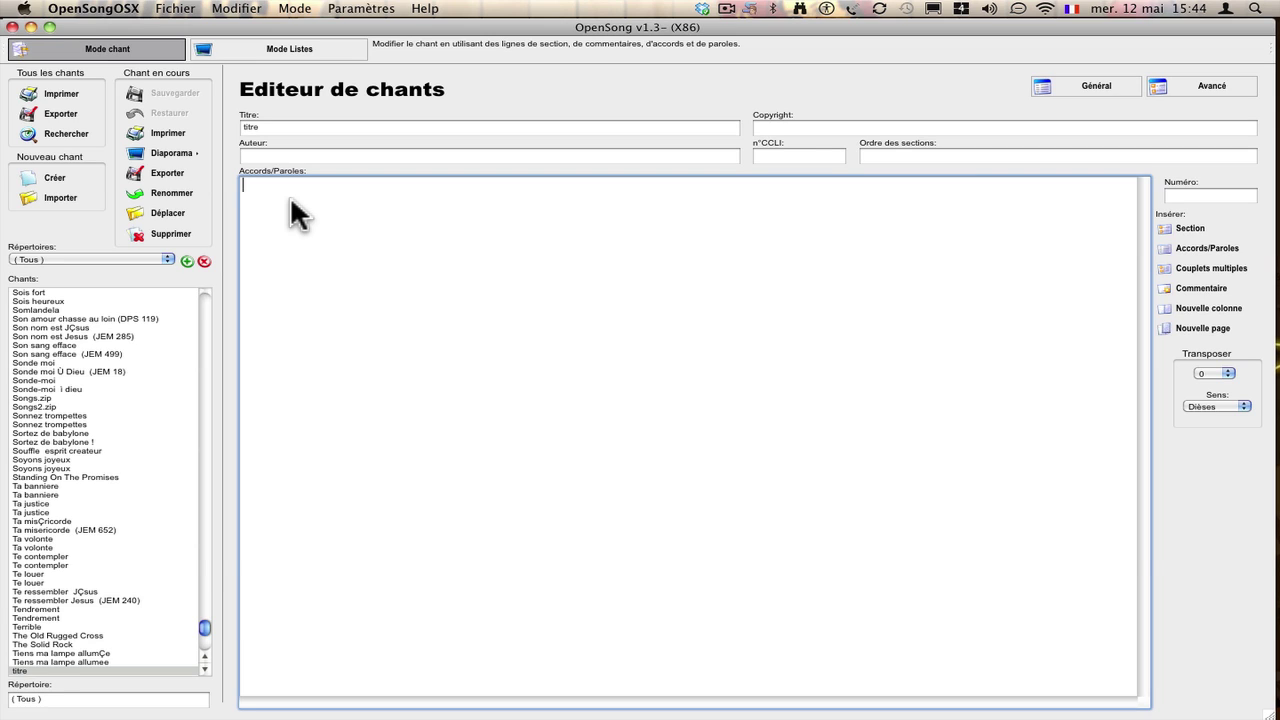
pyautogui.write('dvdfvdf')
pyautogui.press('BackSpace')
pyautogui.press('BackSpace')
pyautogui.press('BackSpace')
pyautogui.press('BackSpace')
pyautogui.press('BackSpace')
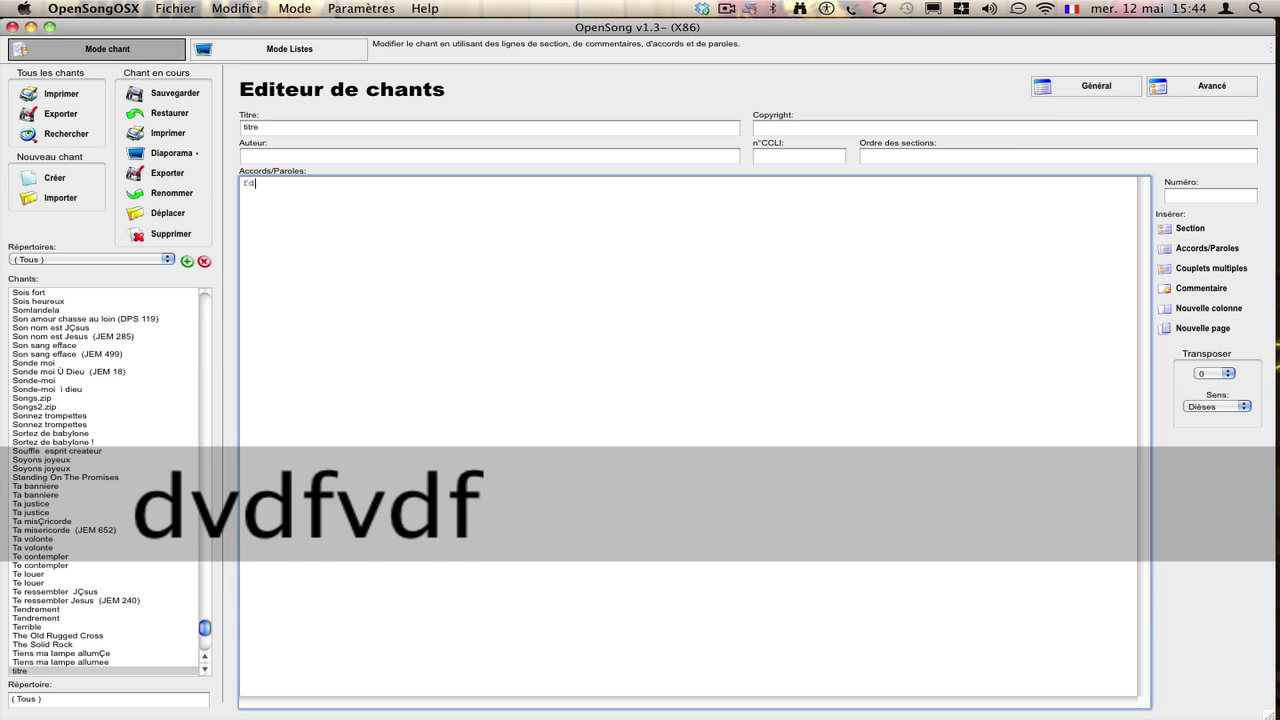
pyautogui.press('BackSpace')
pyautogui.press('BackSpace')
# Step: Fill the song's lyrics area with placeholder lines of repeated "dfg" text in three blocks separated by blank lines
pyautogui.write('dfgdfgdfgdfgd')
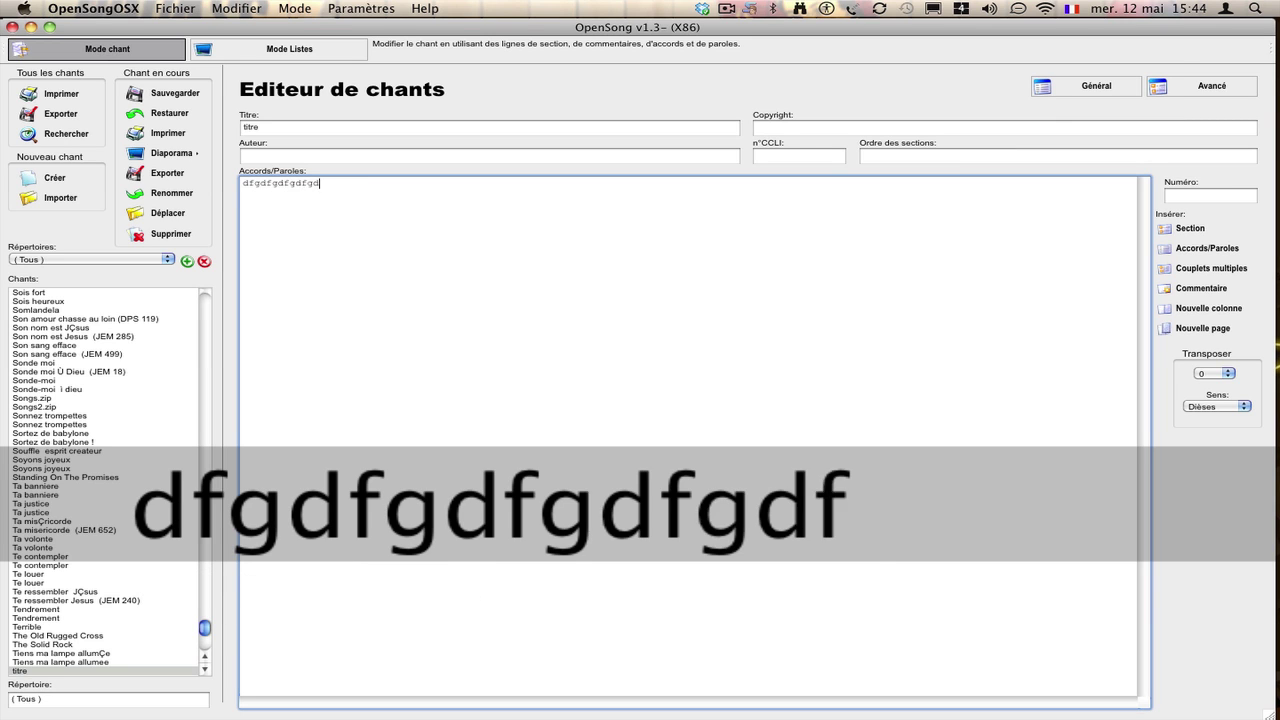
pyautogui.write('fgd')
pyautogui.press('Return')
pyautogui.press('Return')
pyautogui.write('g')
pyautogui.press('Return')
pyautogui.write('dfgdfgdfgdfgdf')
pyautogui.press('Return')
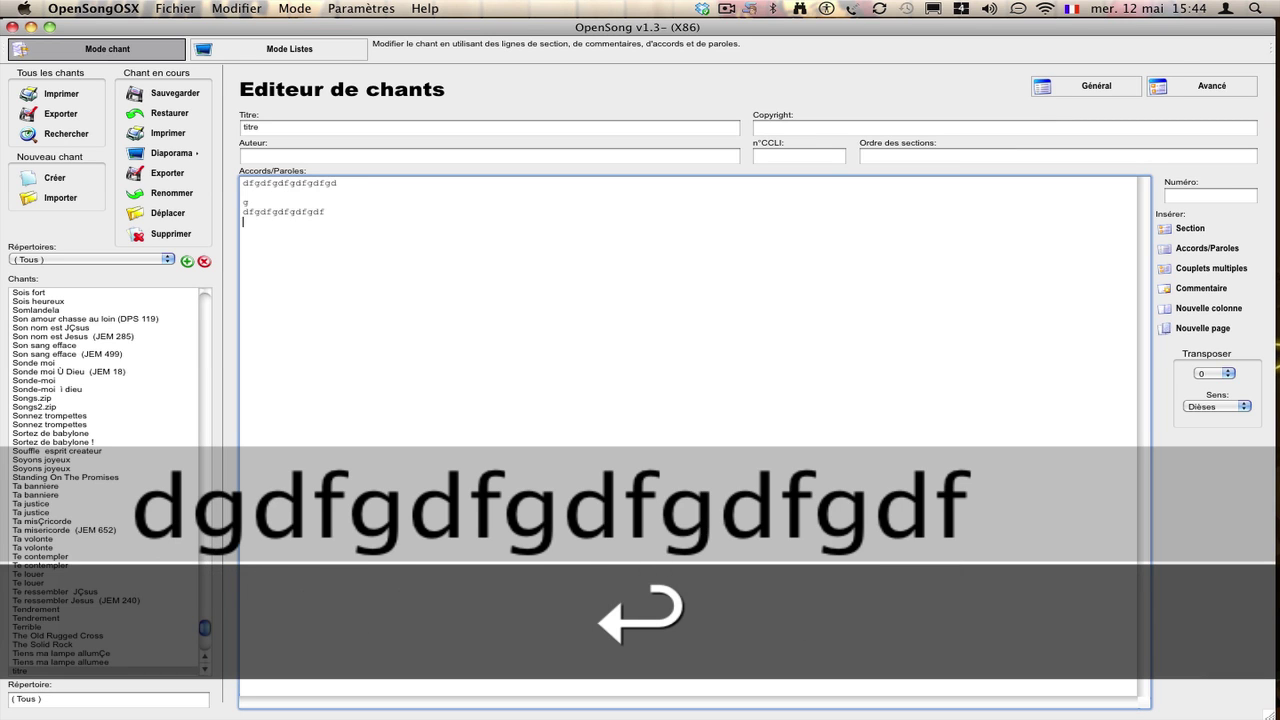
pyautogui.press('Return')
pyautogui.press('Return')
pyautogui.press('Return')
pyautogui.write('dfgdfgdfgdfgdfg')
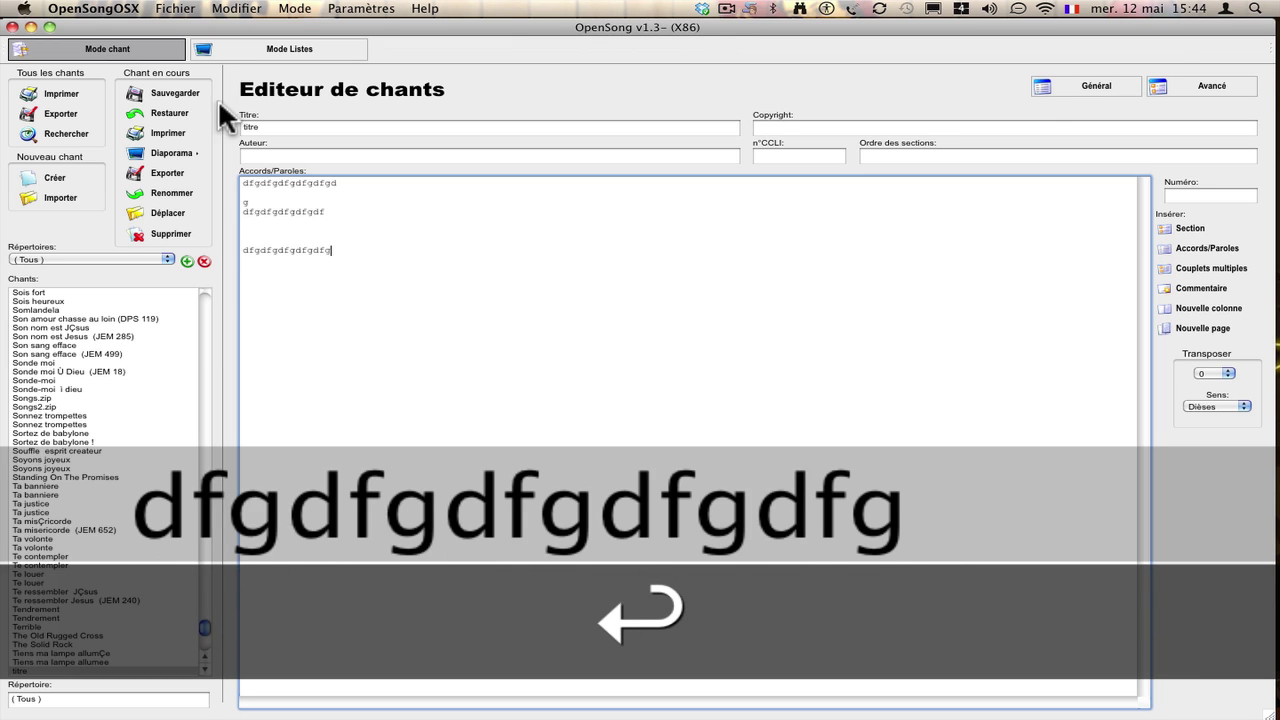
# Step: Insert a section named V1 before the first line of the lyrics
pyautogui.click(243, 182)
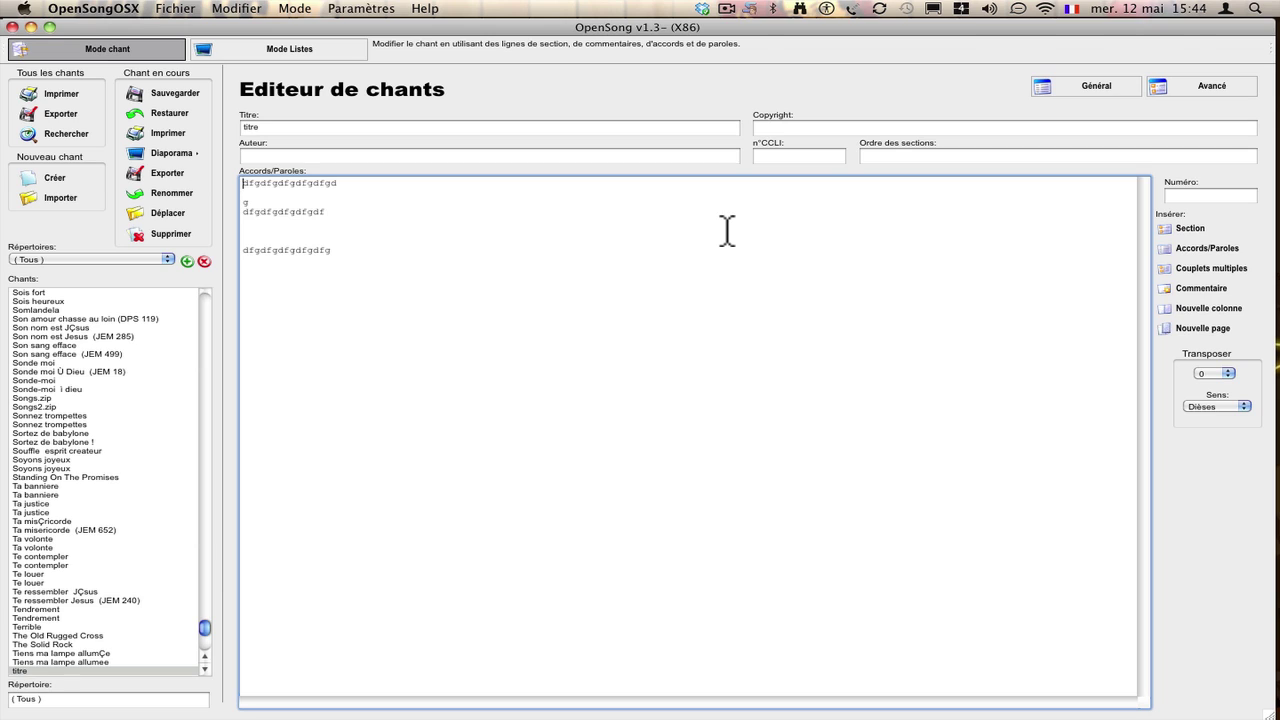
pyautogui.click(1178, 221)
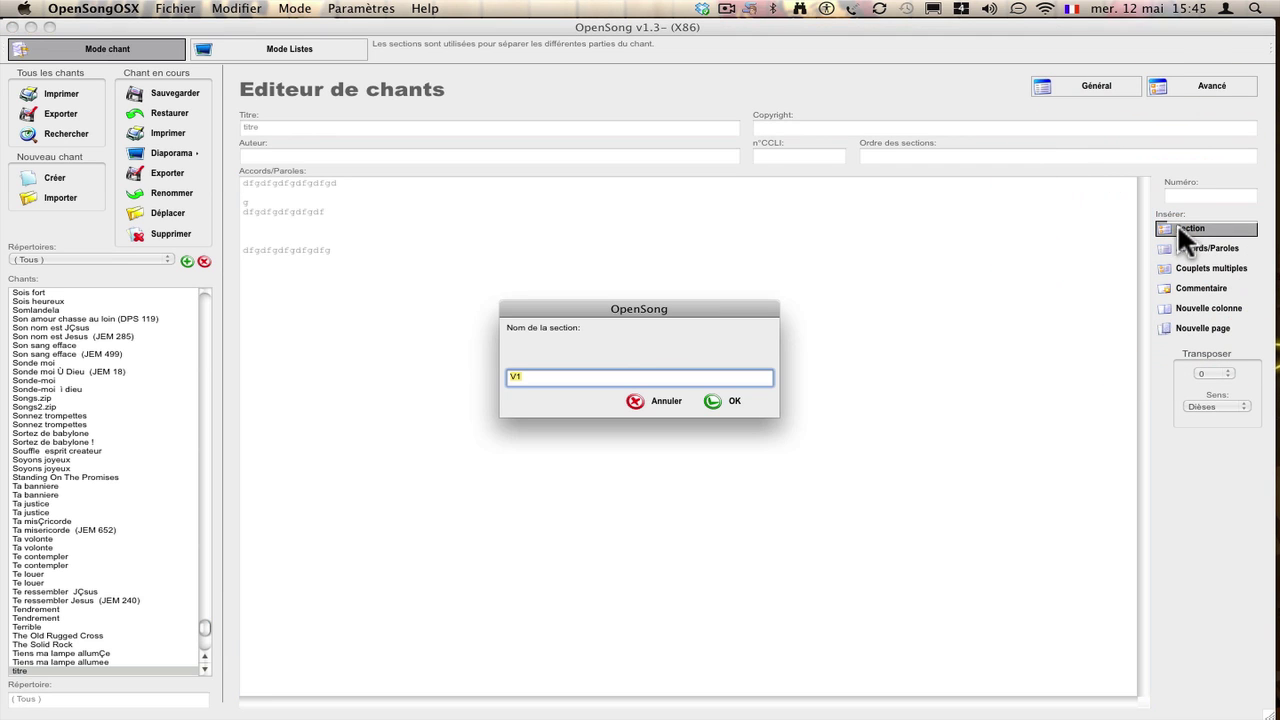
pyautogui.click(714, 398)
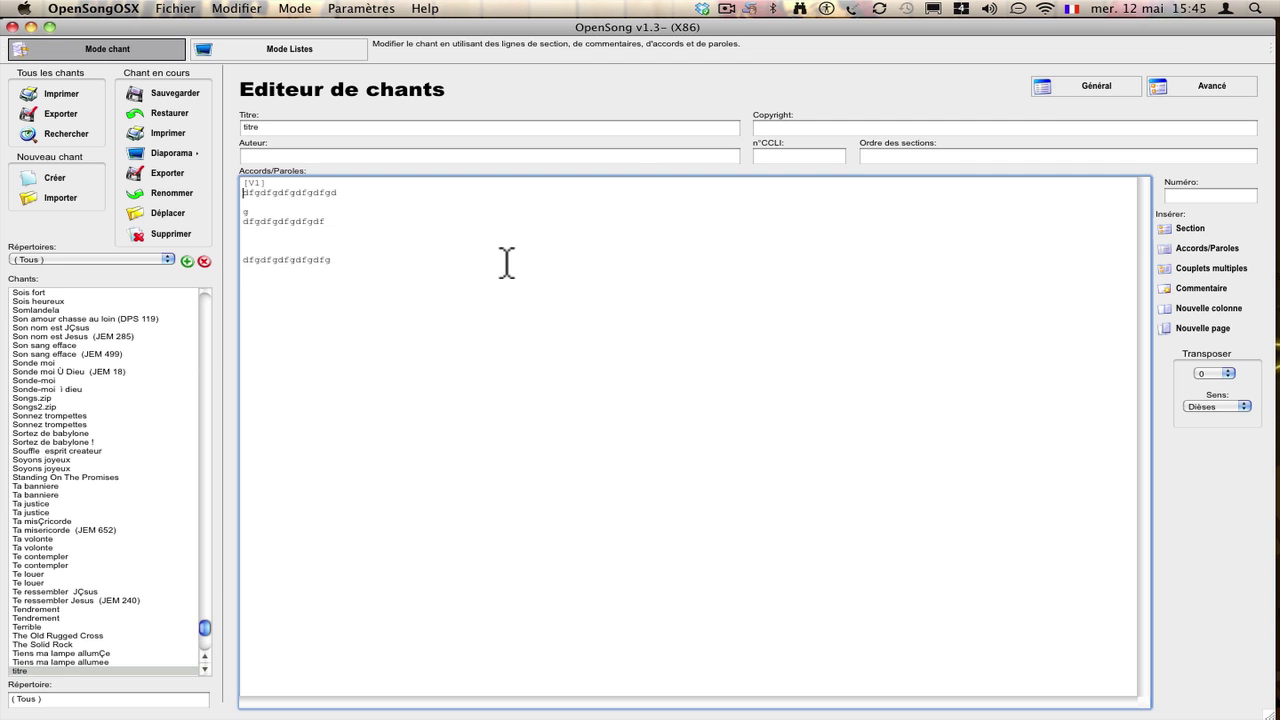
# Step: Remove the blank lines and the stray "g" line so the three lyric lines under [V1] form one continuous block
pyautogui.click(238, 186)
pyautogui.click(244, 258)
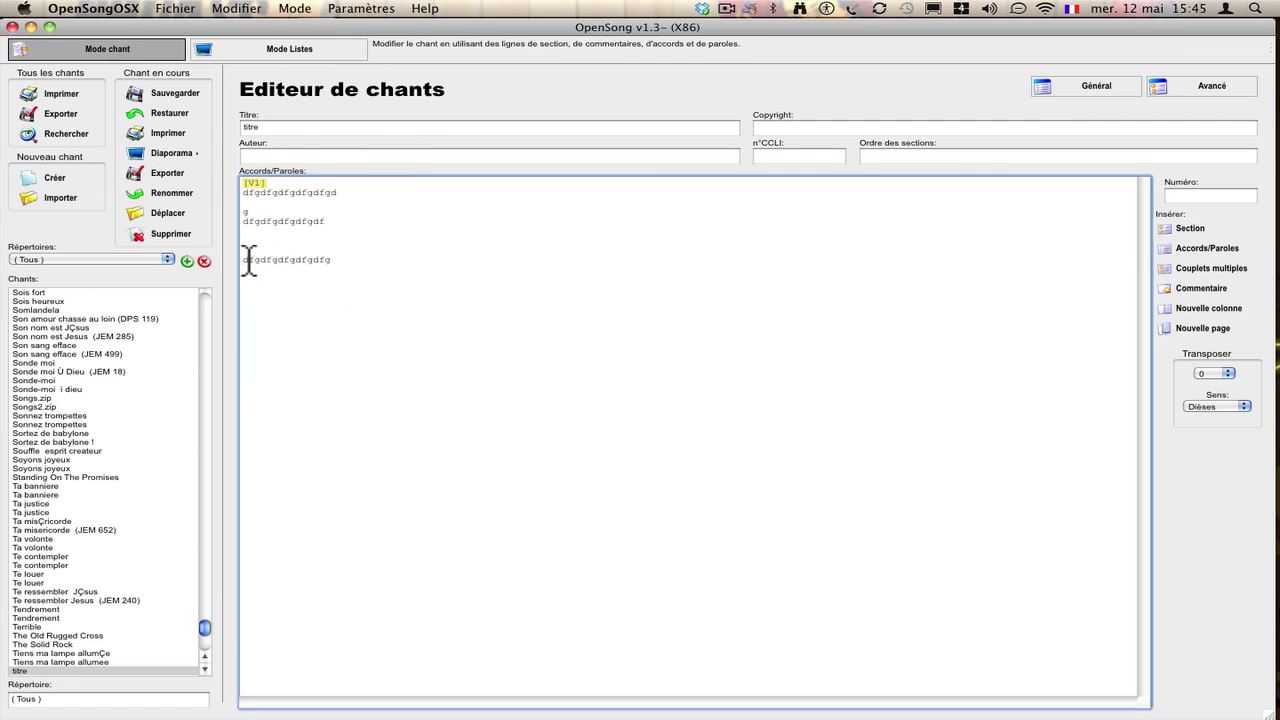
pyautogui.press('BackSpace')
pyautogui.press('BackSpace')
pyautogui.press('BackSpace')
pyautogui.click(258, 212)
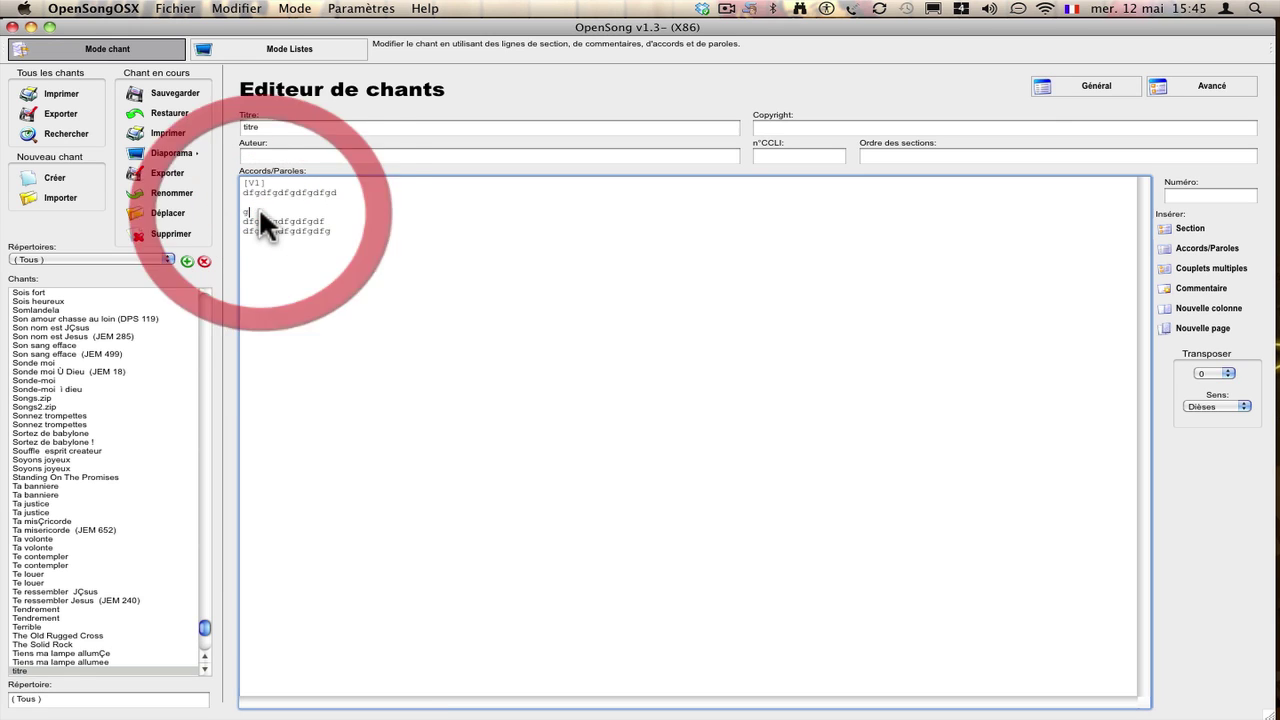
pyautogui.press('BackSpace')
pyautogui.press('BackSpace')
pyautogui.press('BackSpace')
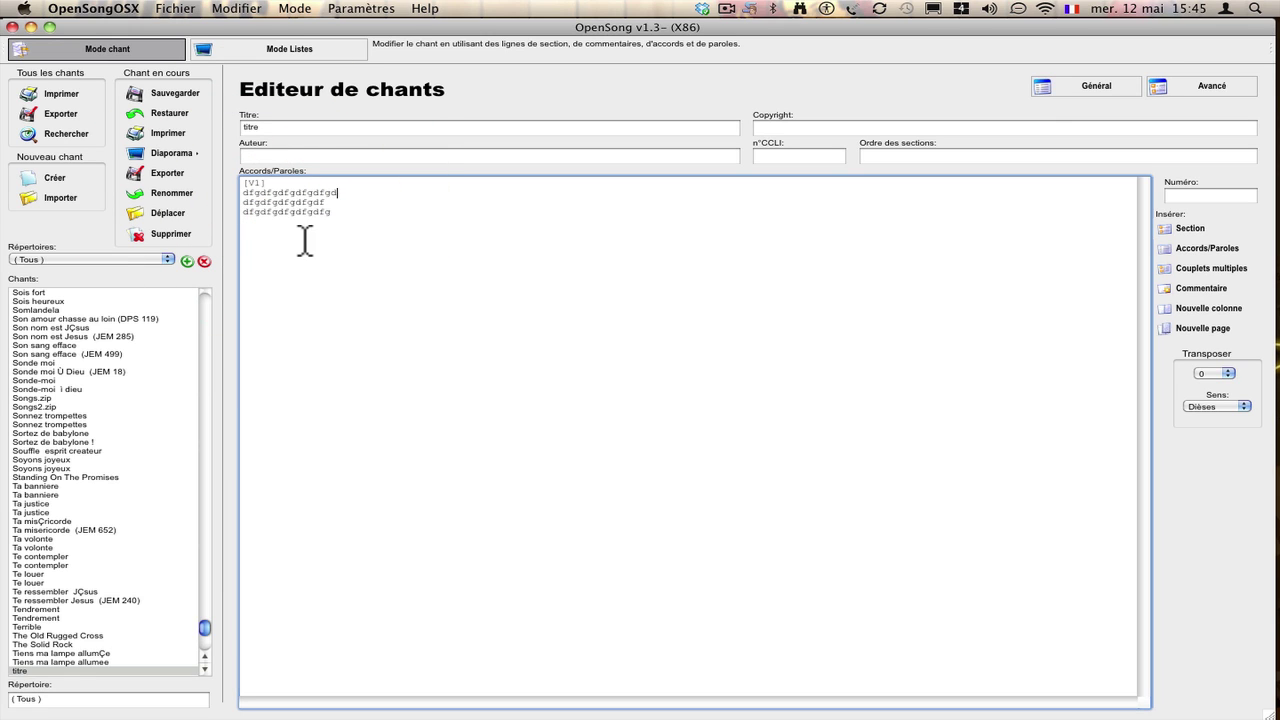
# Step: Add a second two-line block below a blank line, reading "dfgdfgfthzrth" and "rthrzthzsrthrth"
pyautogui.click(341, 222)
pyautogui.press('Return')
pyautogui.write('dfg')
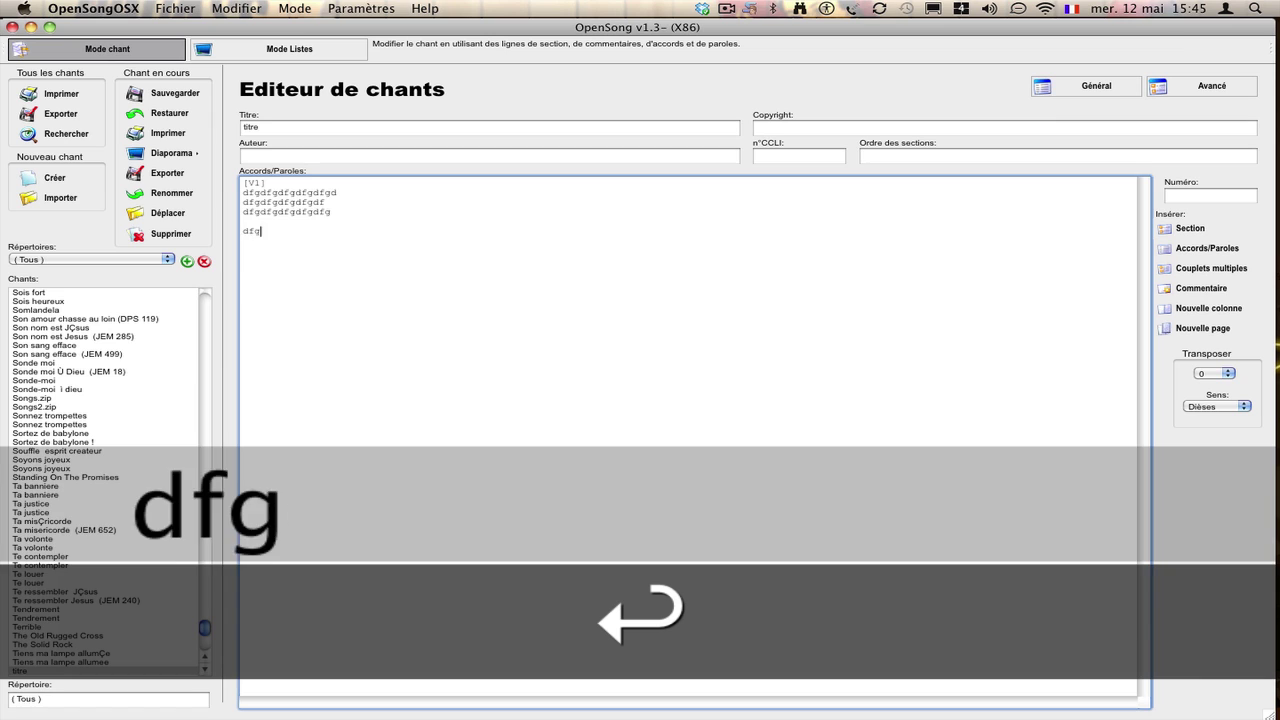
pyautogui.write('dfgfthzrth')
pyautogui.press('Return')
pyautogui.write('rthzrthzsrthrth')
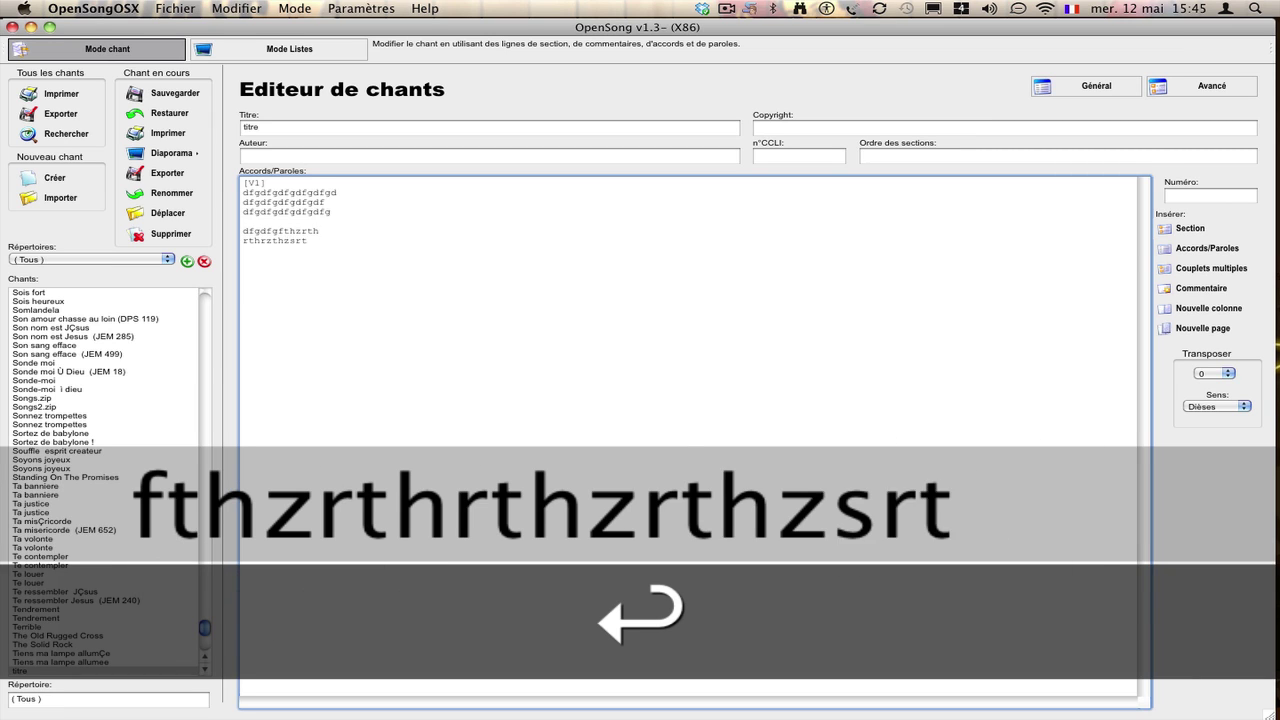
# Step: Insert a section named V2 before the first line of the second lyrics block
pyautogui.click(241, 236)
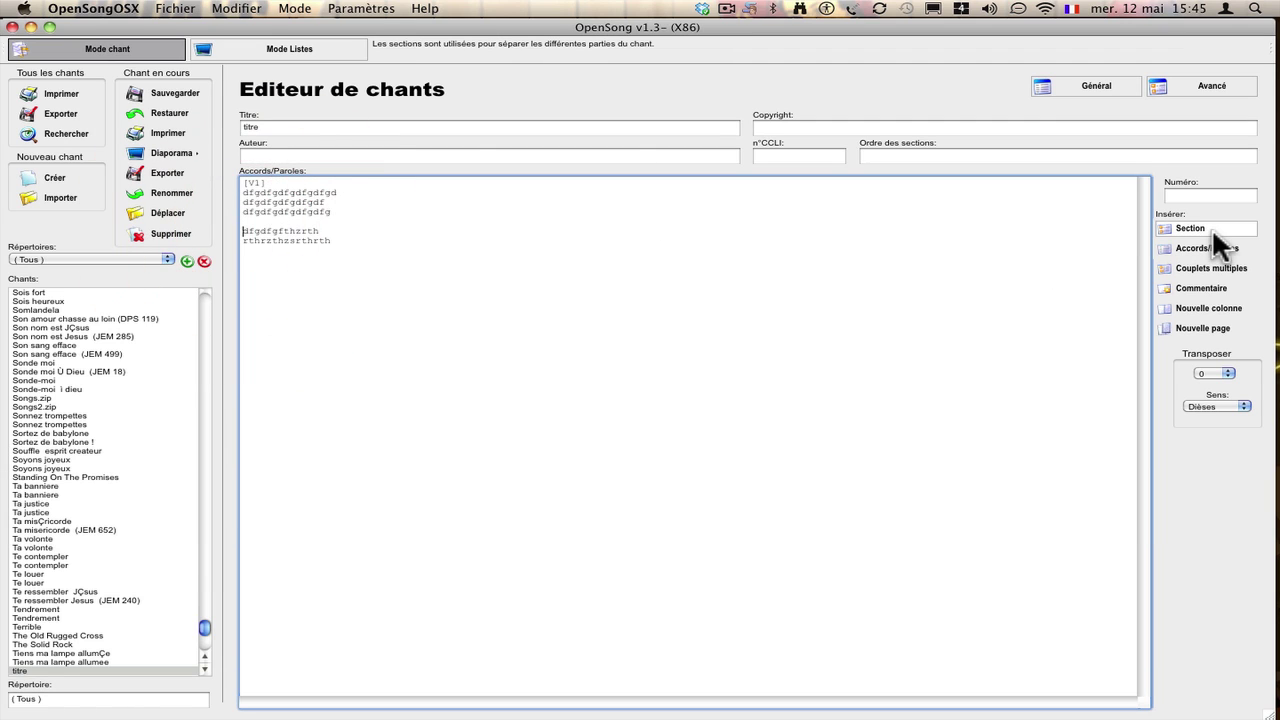
pyautogui.click(1211, 228)
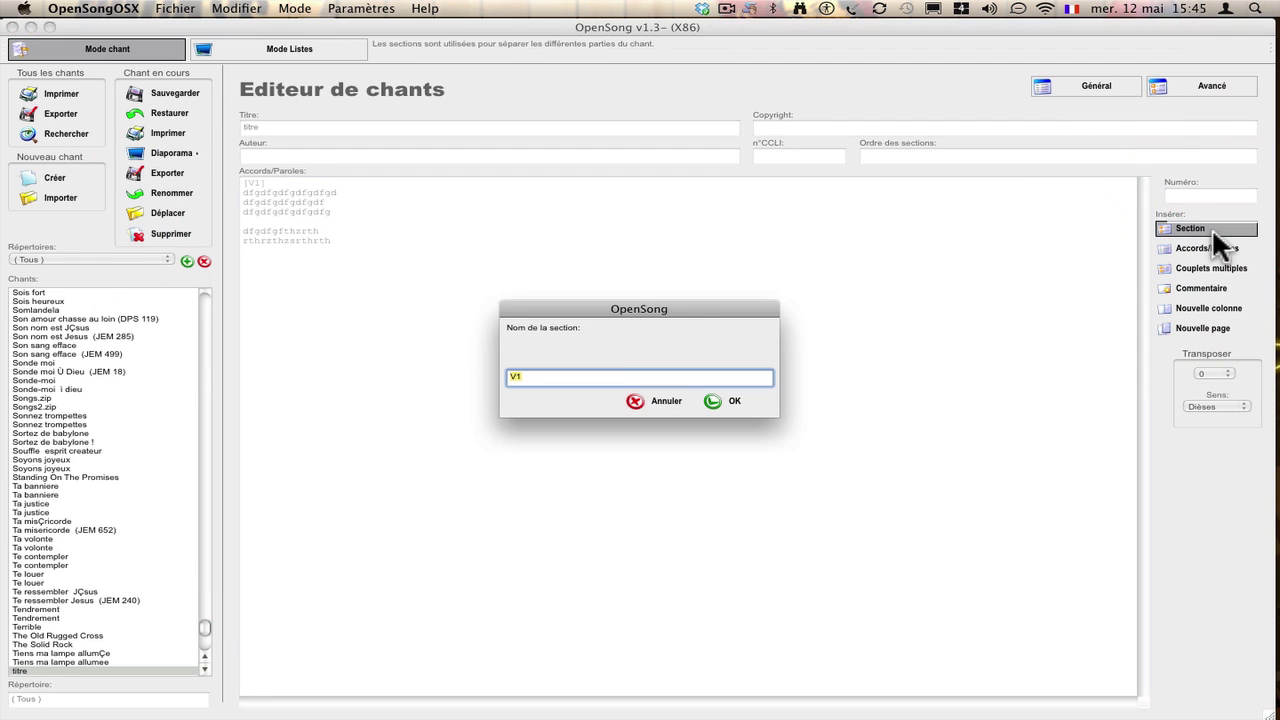
pyautogui.write('V2')
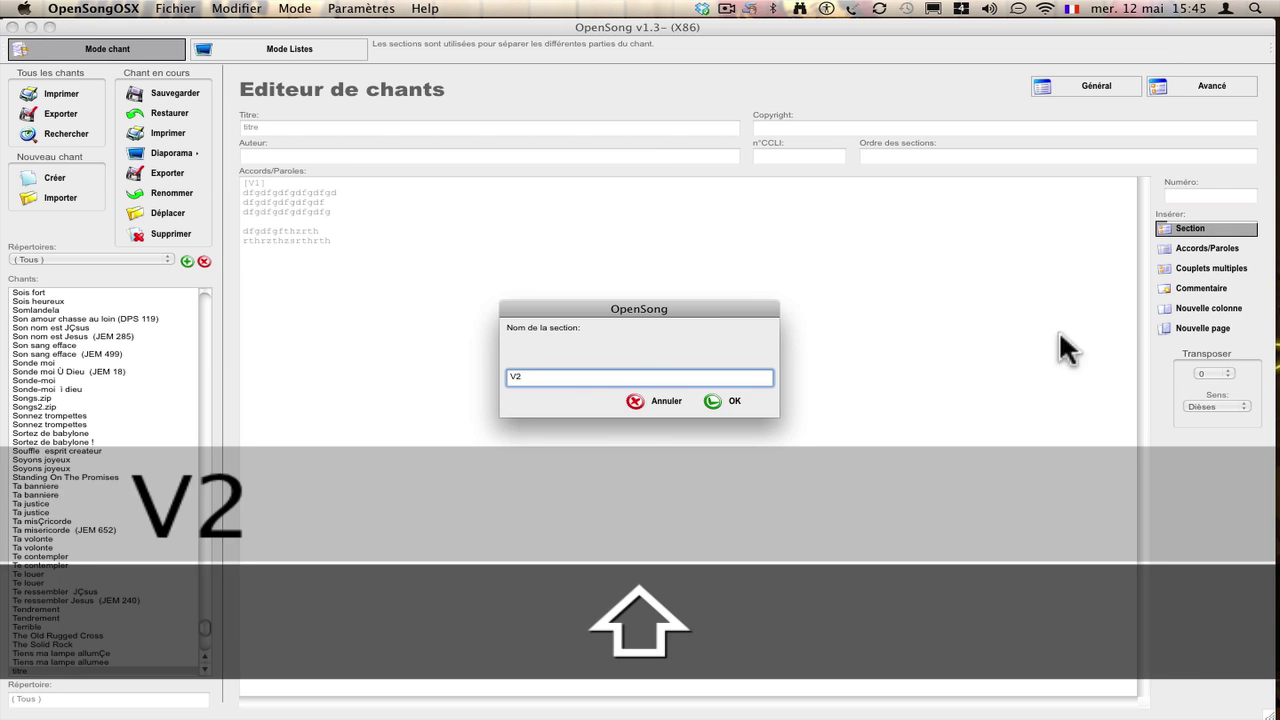
pyautogui.click(738, 400)
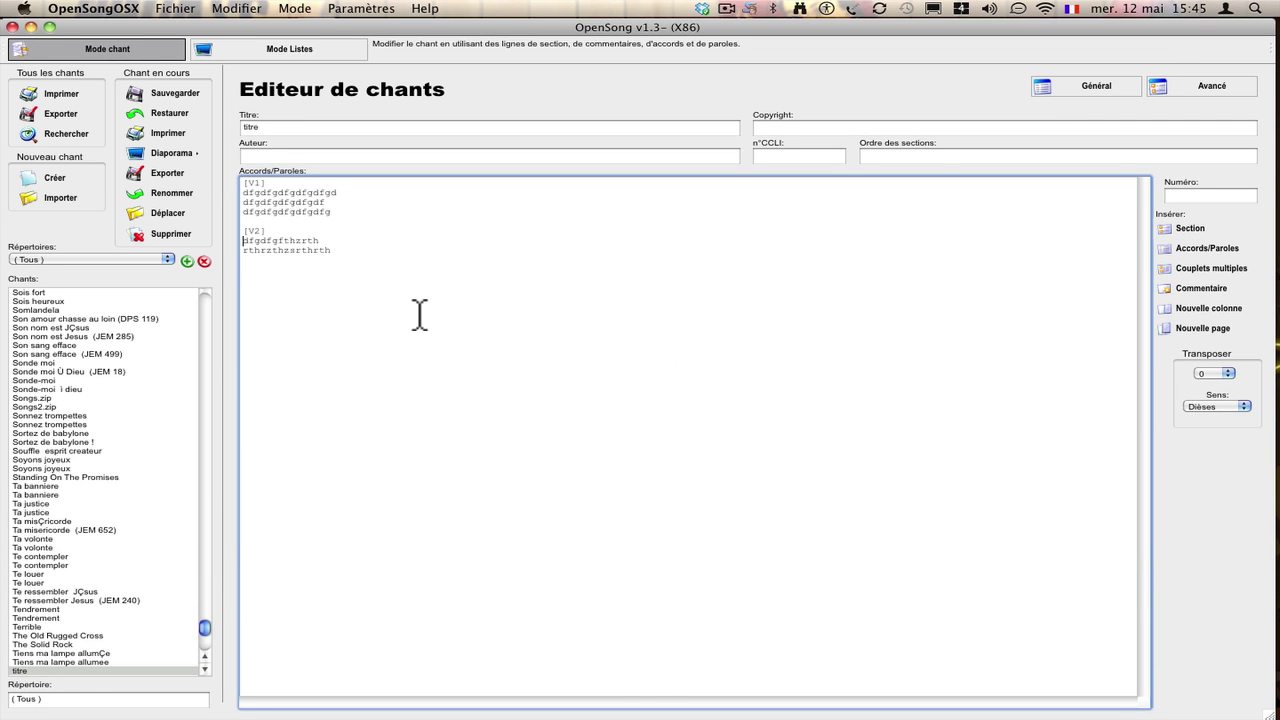
pyautogui.click(244, 242)
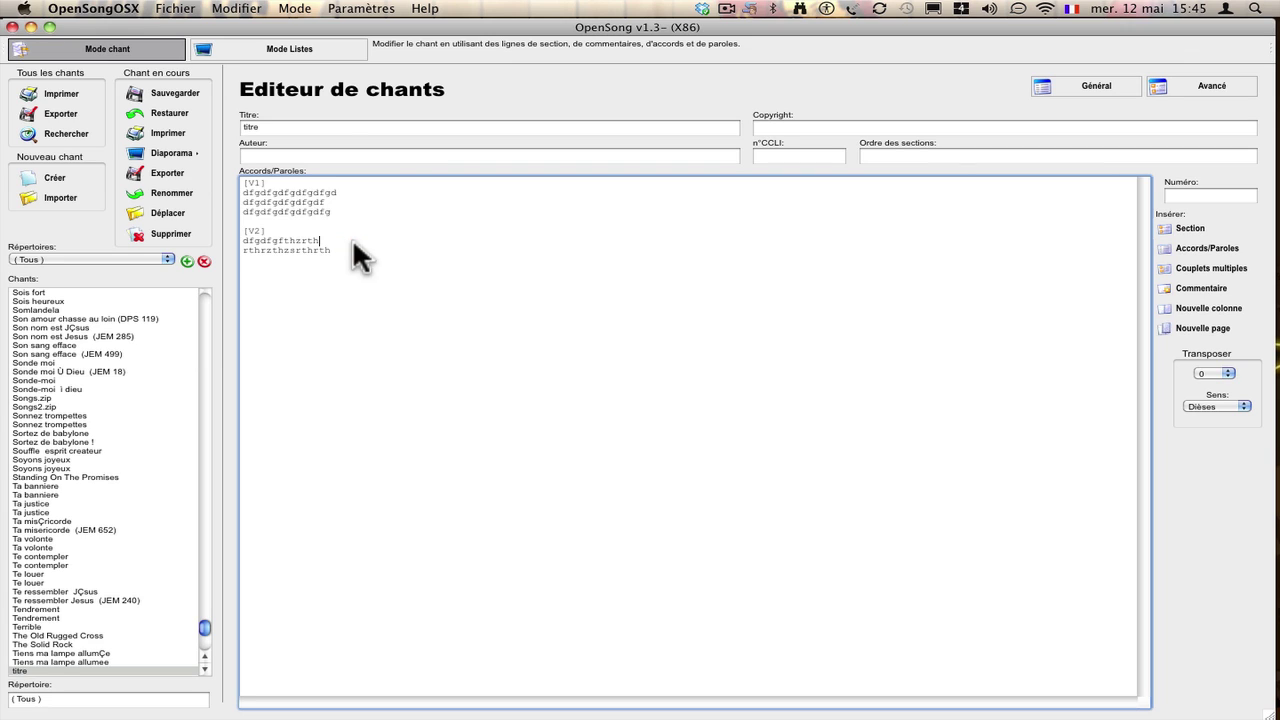
pyautogui.click(353, 248)
# Step: Look through the available songbooks and try to filter the songs by ADD AVIGNON, cancelling the prompt about the open song
pyautogui.click(147, 252)
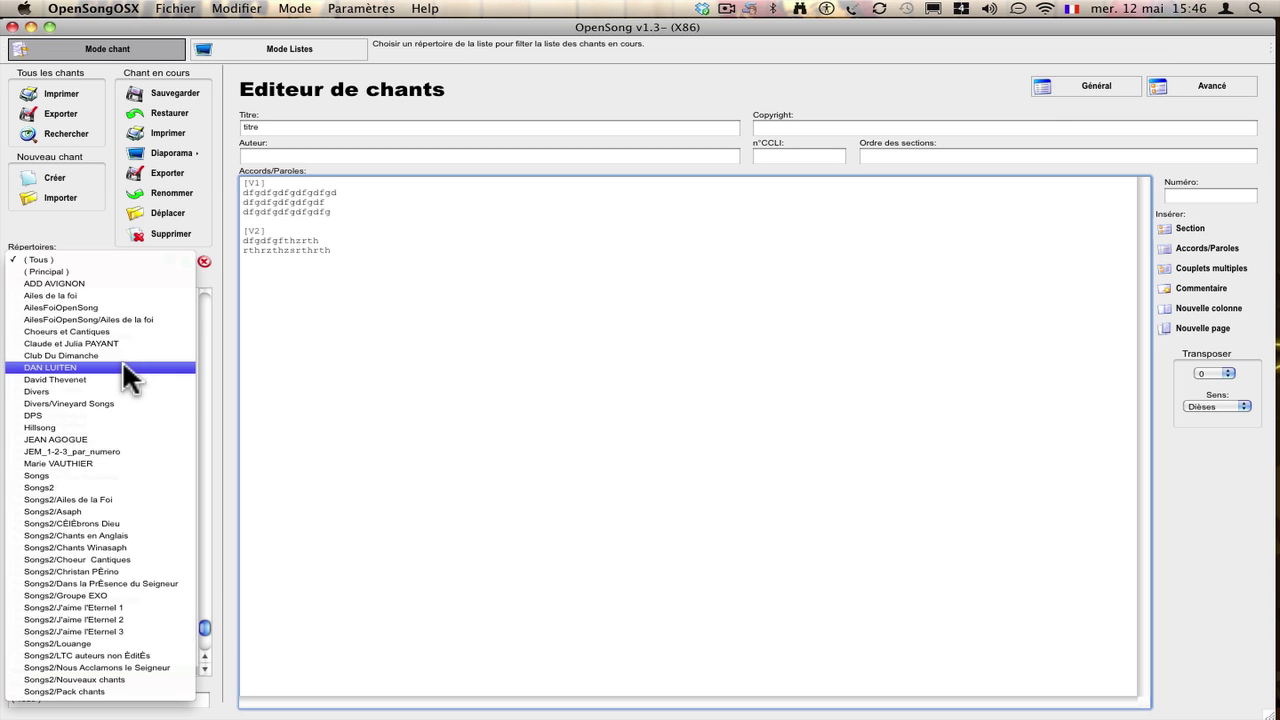
pyautogui.click(88, 224)
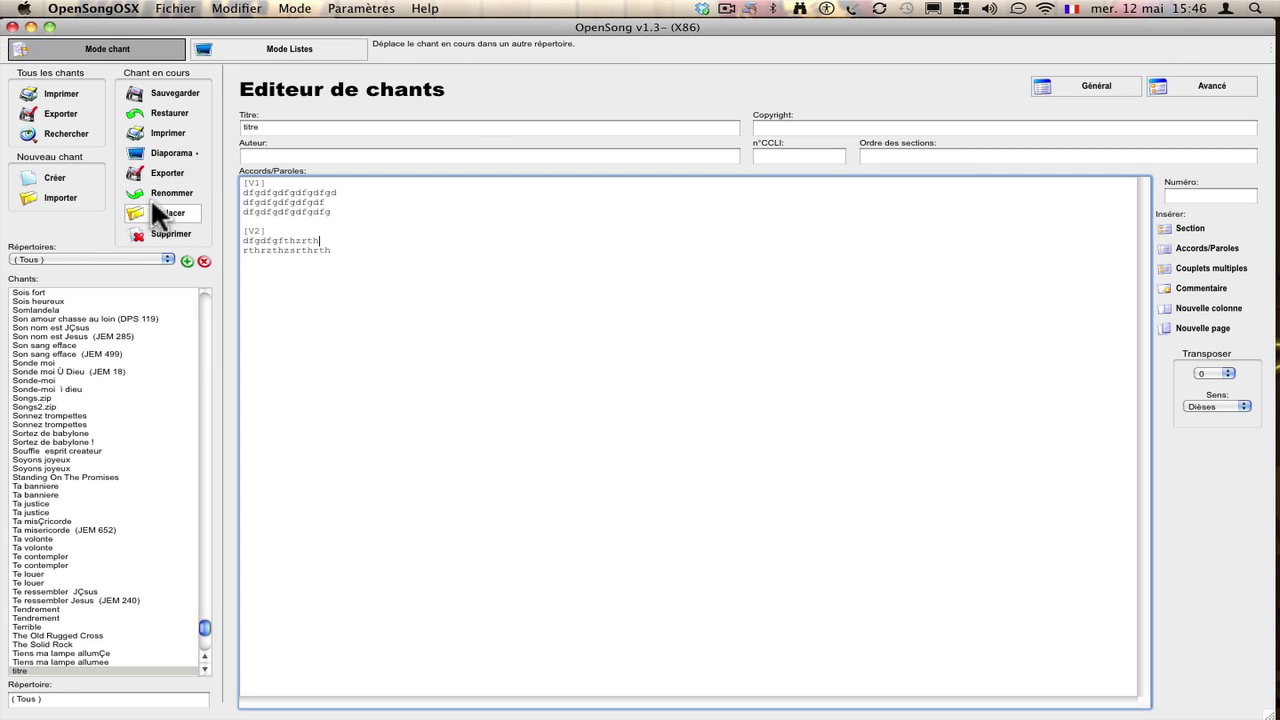
pyautogui.click(114, 259)
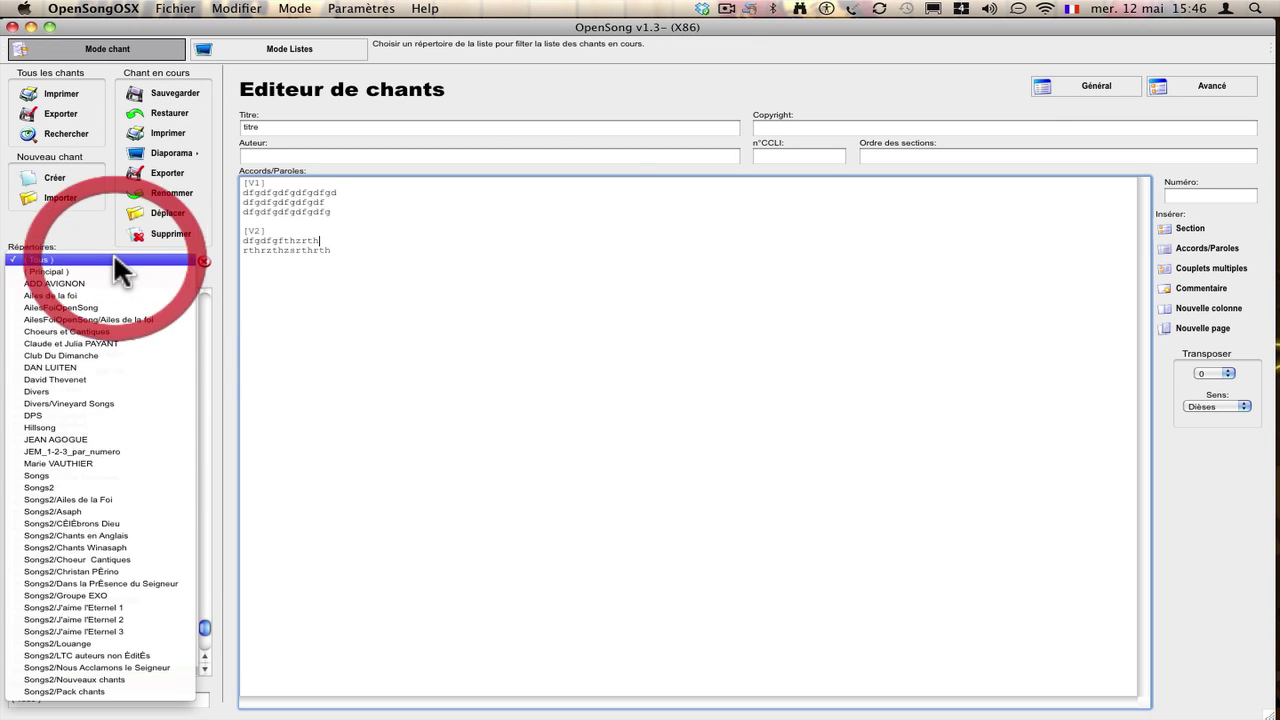
pyautogui.click(104, 280)
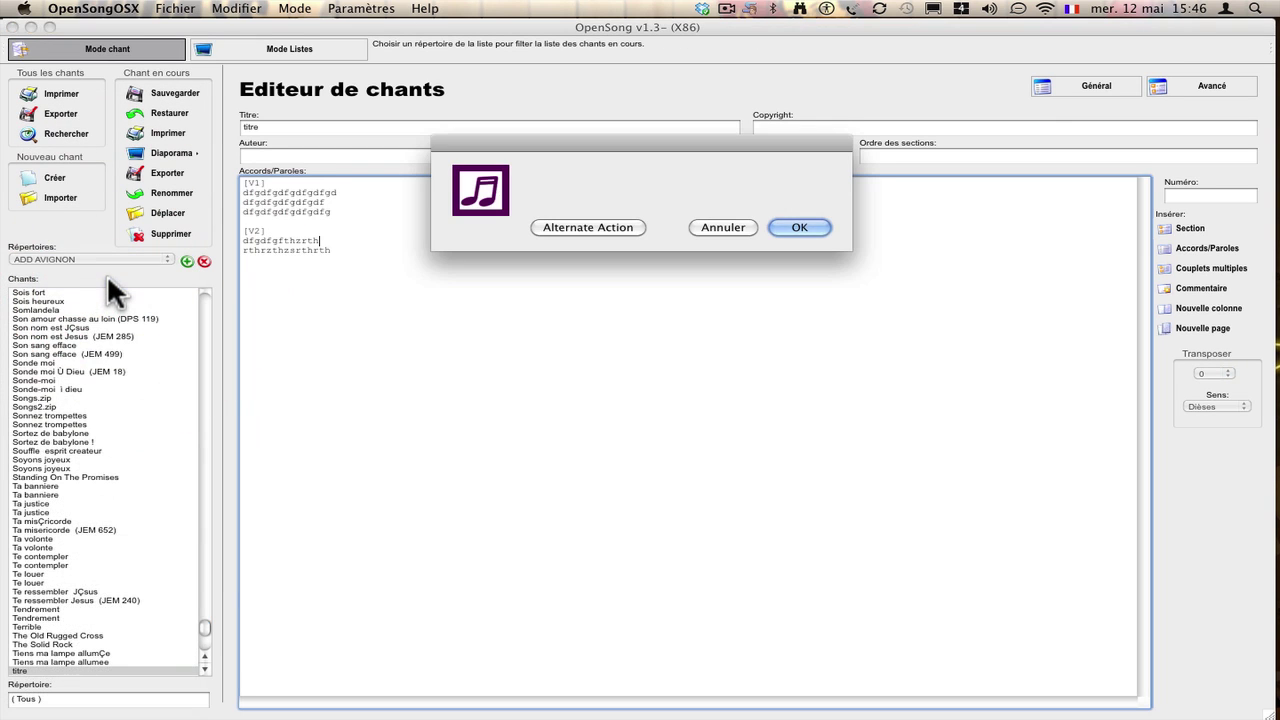
pyautogui.click(722, 228)
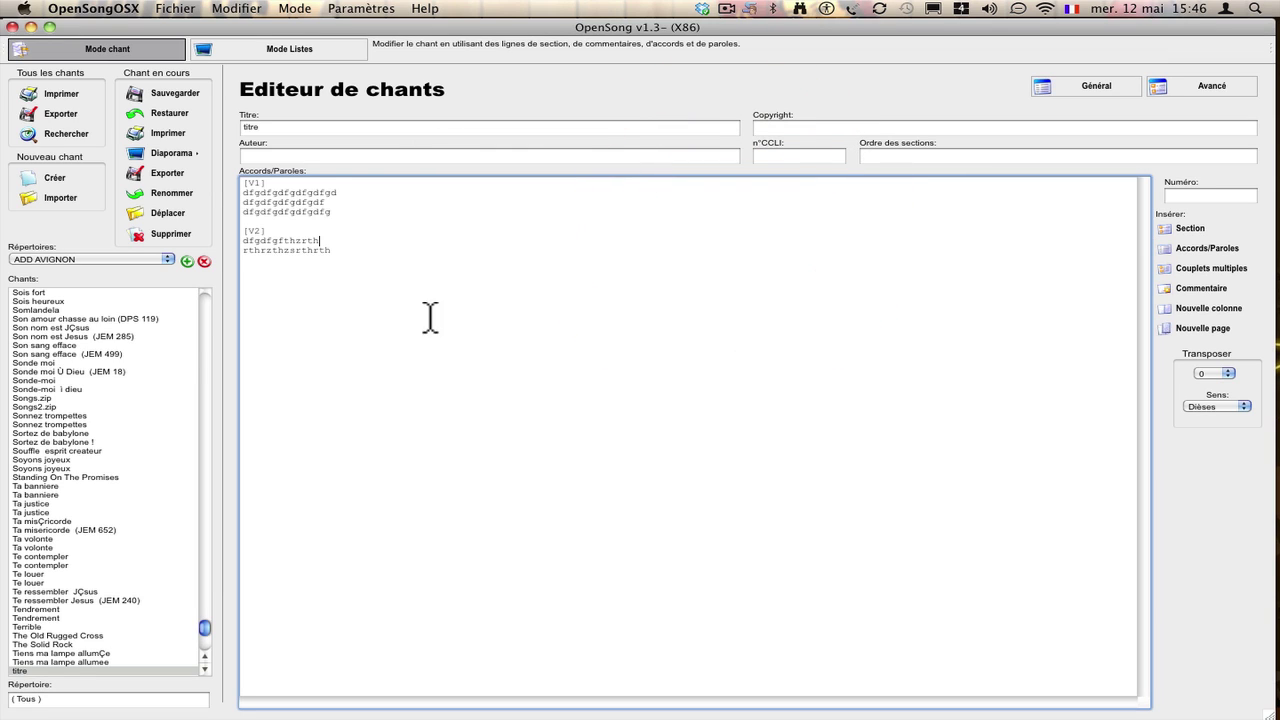
# Step: Load the song "Son nom est Jésus" using the prompt's alternate action and examine its [V1] section tag
pyautogui.click(98, 327)
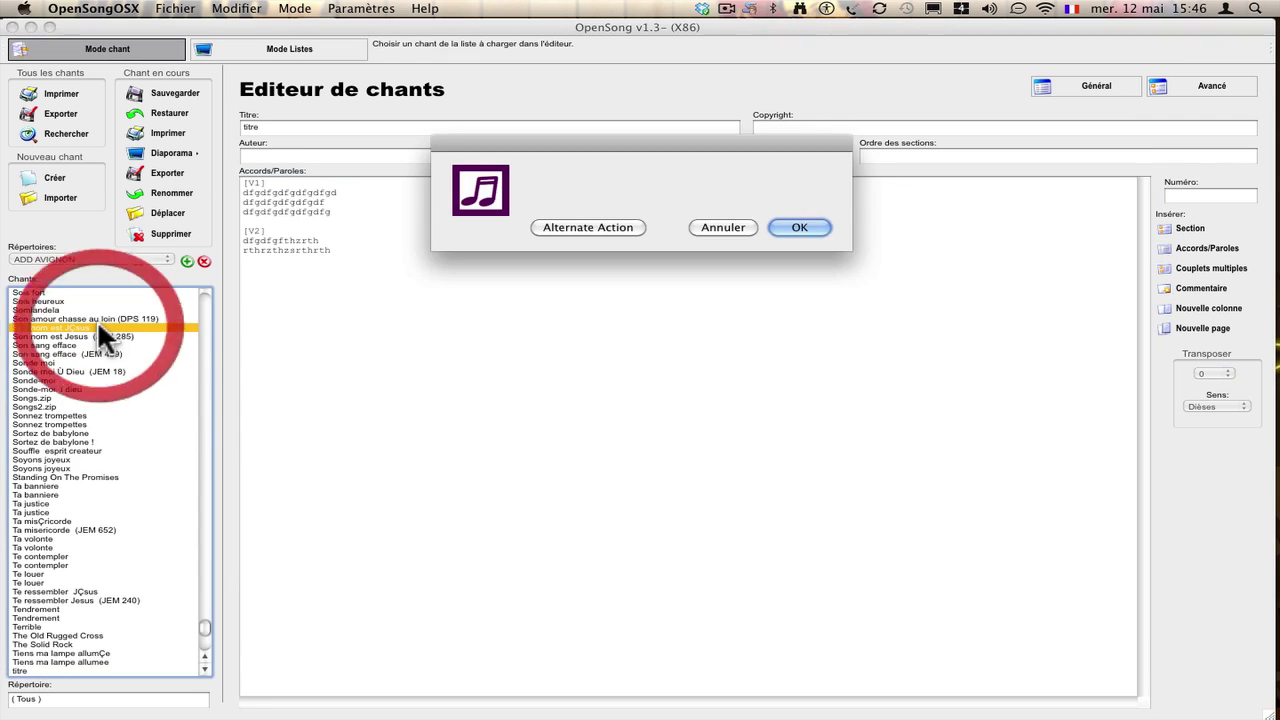
pyautogui.click(606, 228)
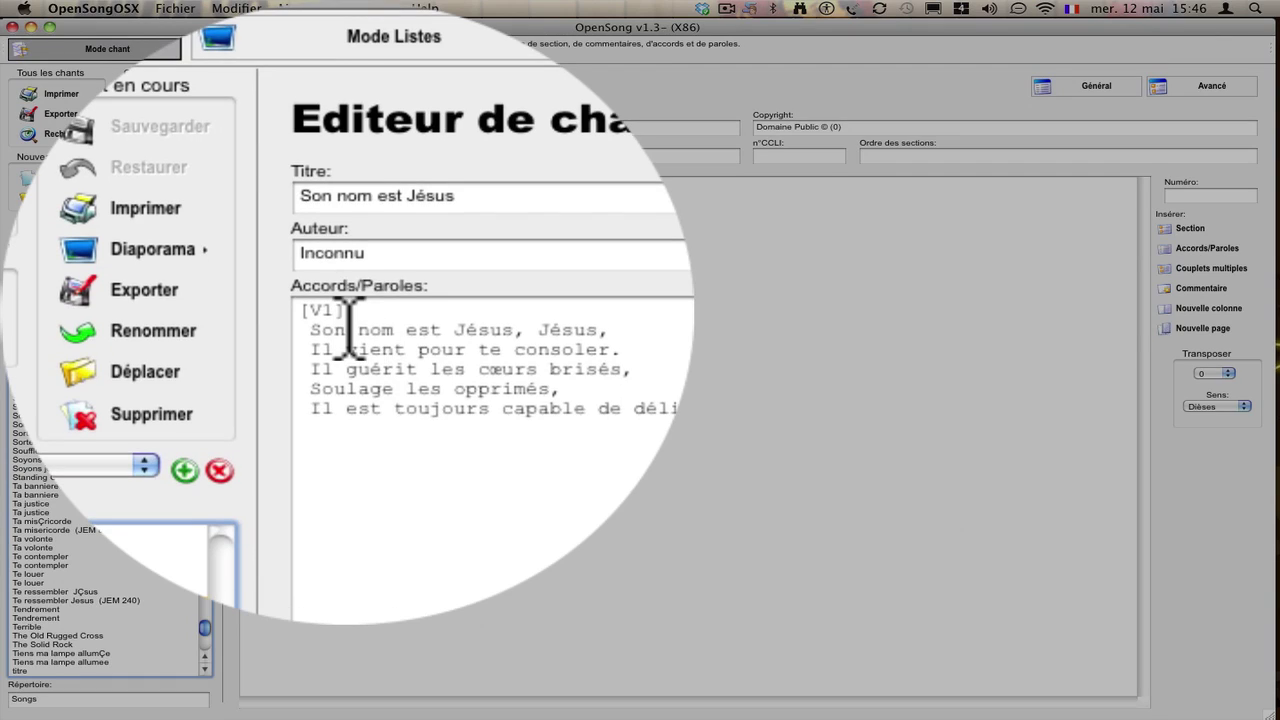
pyautogui.moveTo(347, 316); pyautogui.dragTo(287, 313)
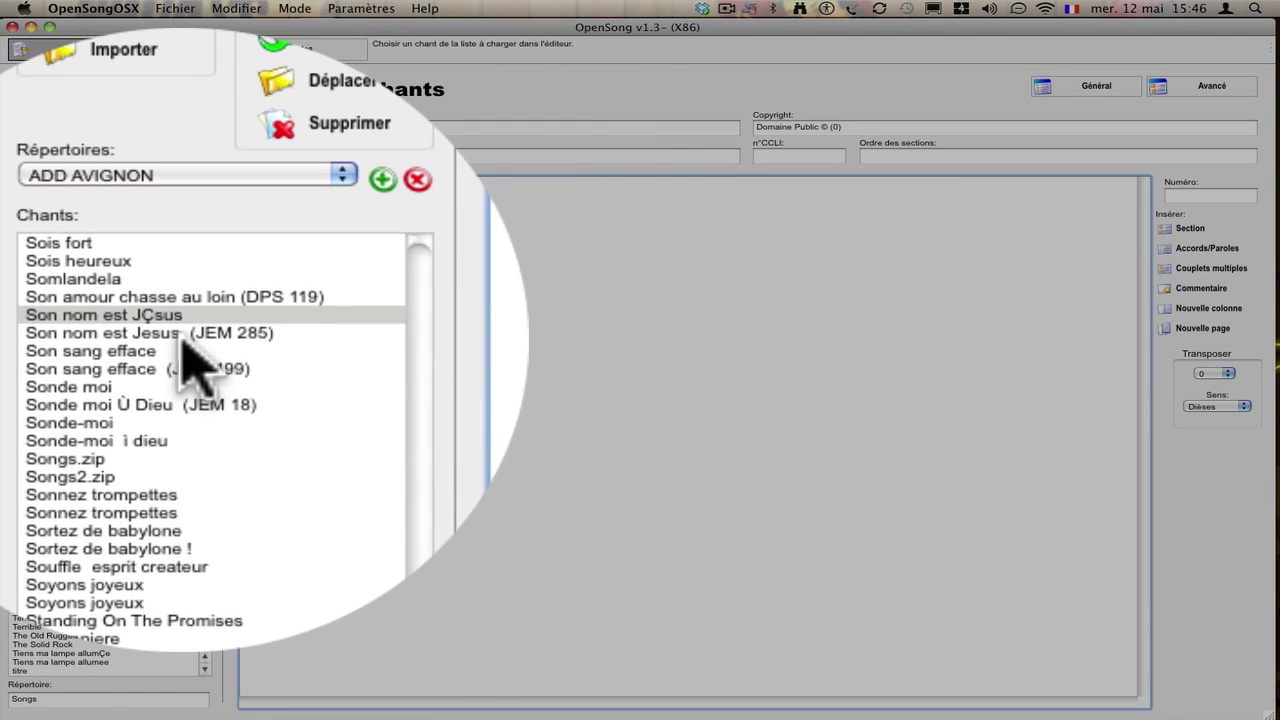
# Step: Browse other songs such as "Son sang efface (JEM 499)" and "Sonnez trompettes", then examine the section tags in "Soyons joyeux"
pyautogui.click(180, 328)
pyautogui.click(180, 360)
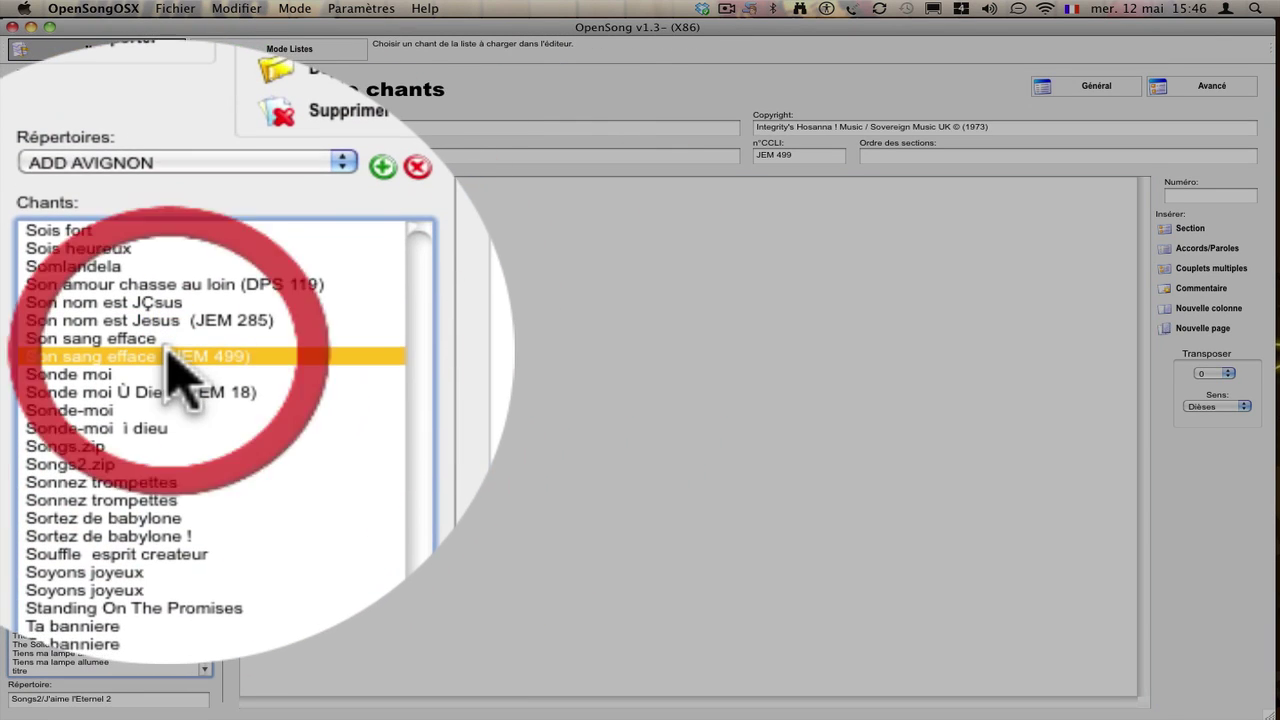
pyautogui.click(100, 398)
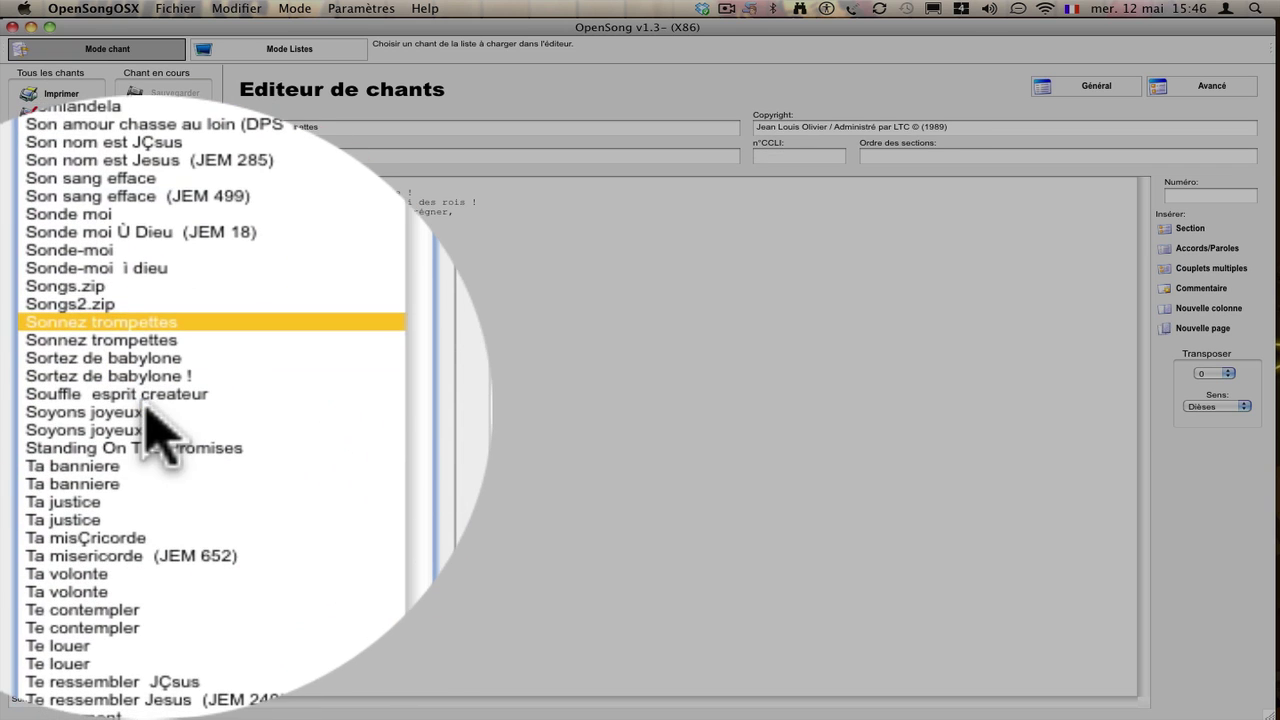
pyautogui.click(147, 432)
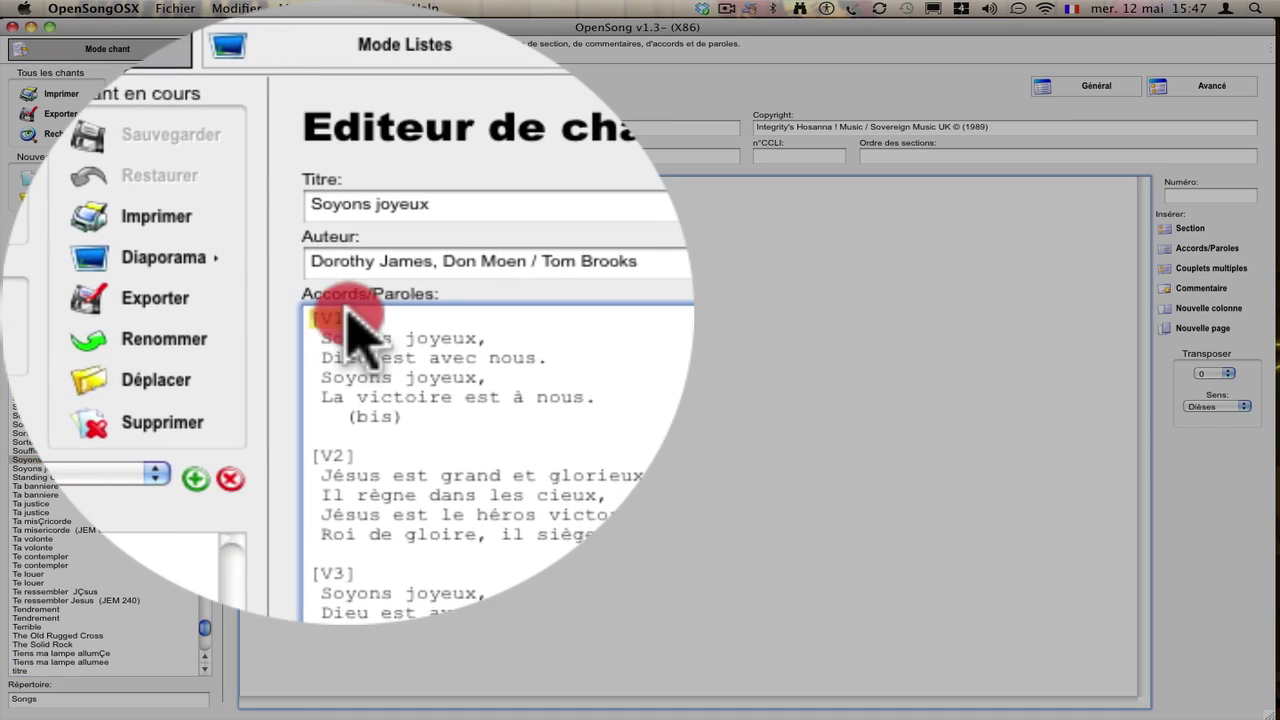
pyautogui.click(256, 245)
pyautogui.click(262, 312)
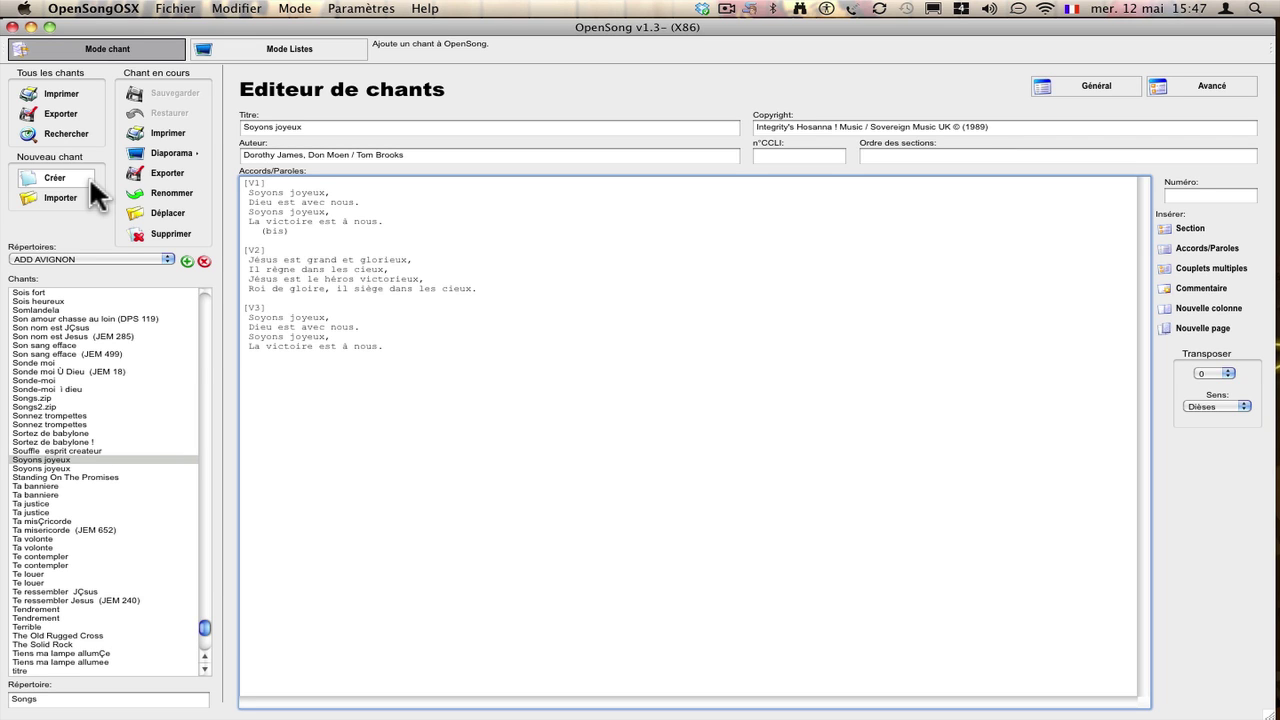
# Step: Switch to the set list mode, look over the saved lists and load the list "28 juin apresmidi"
pyautogui.click(280, 47)
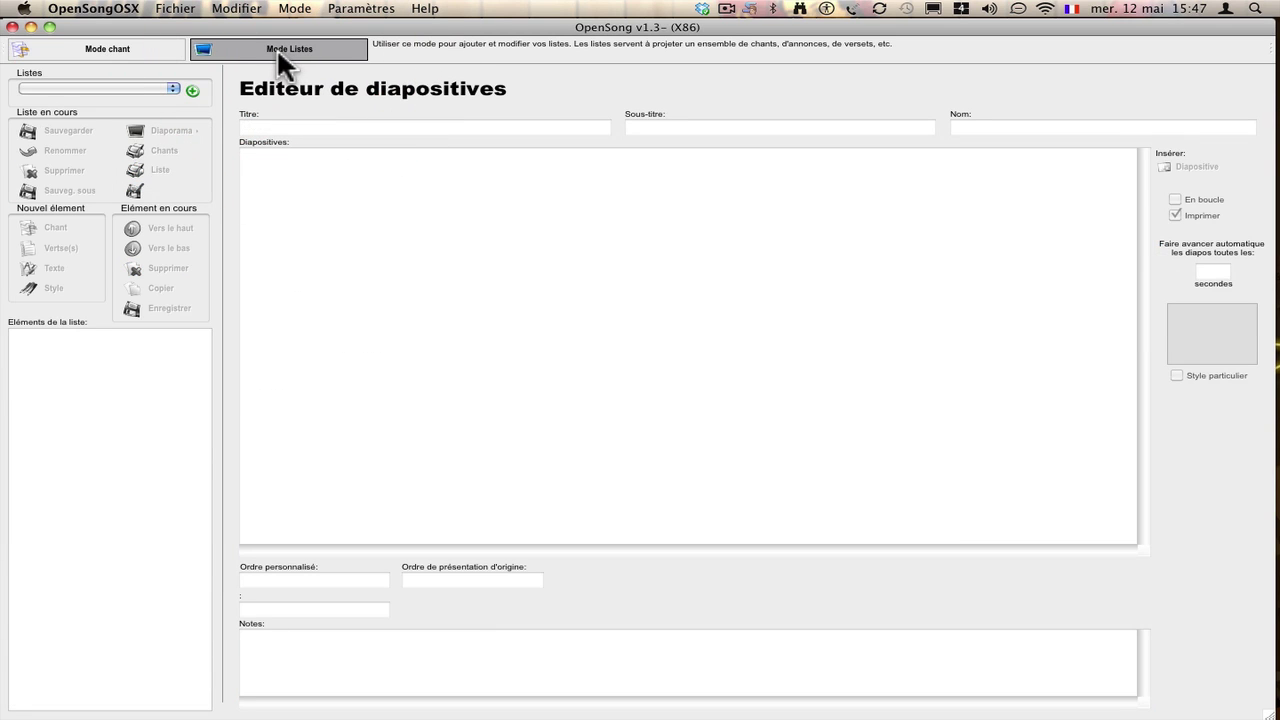
pyautogui.click(172, 87)
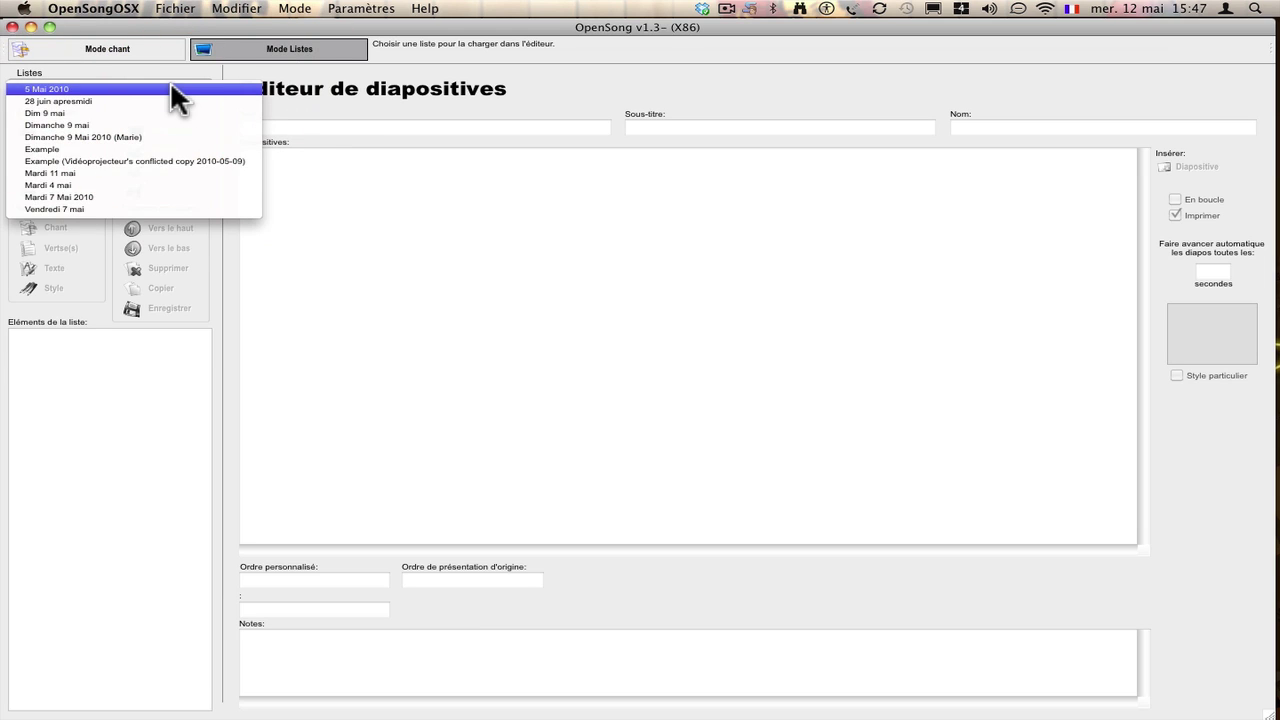
pyautogui.click(324, 112)
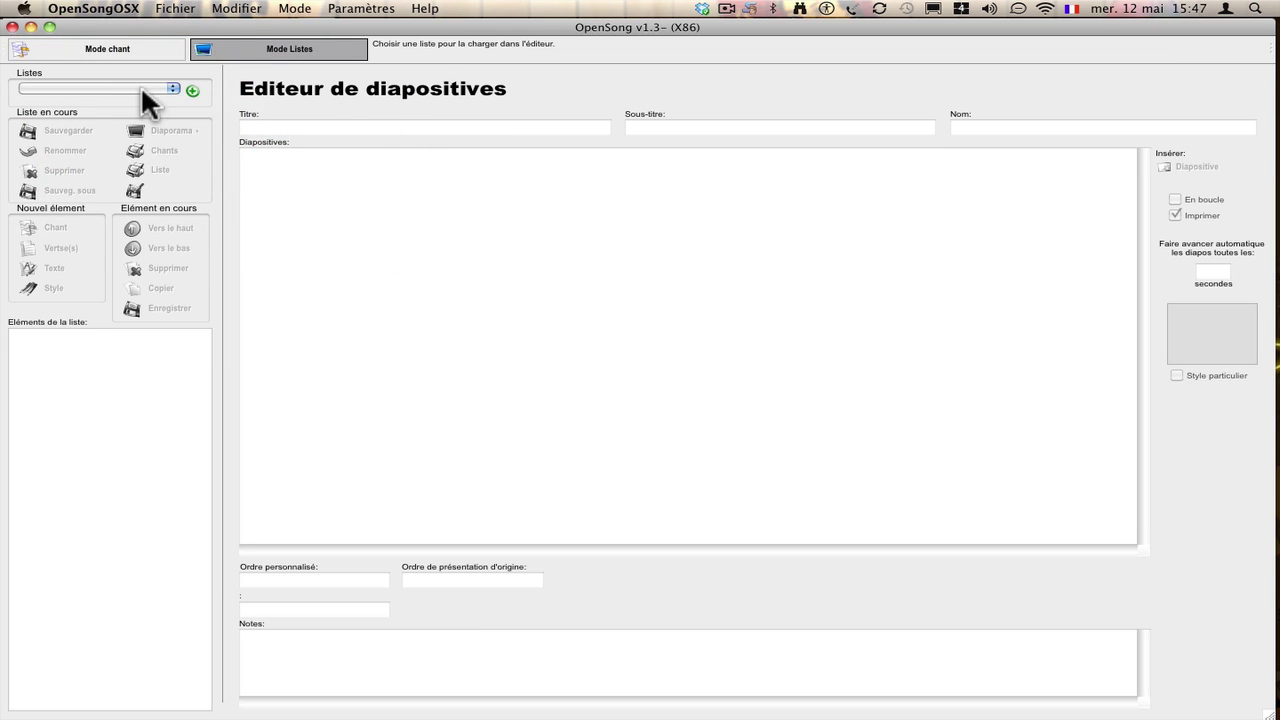
pyautogui.click(140, 85)
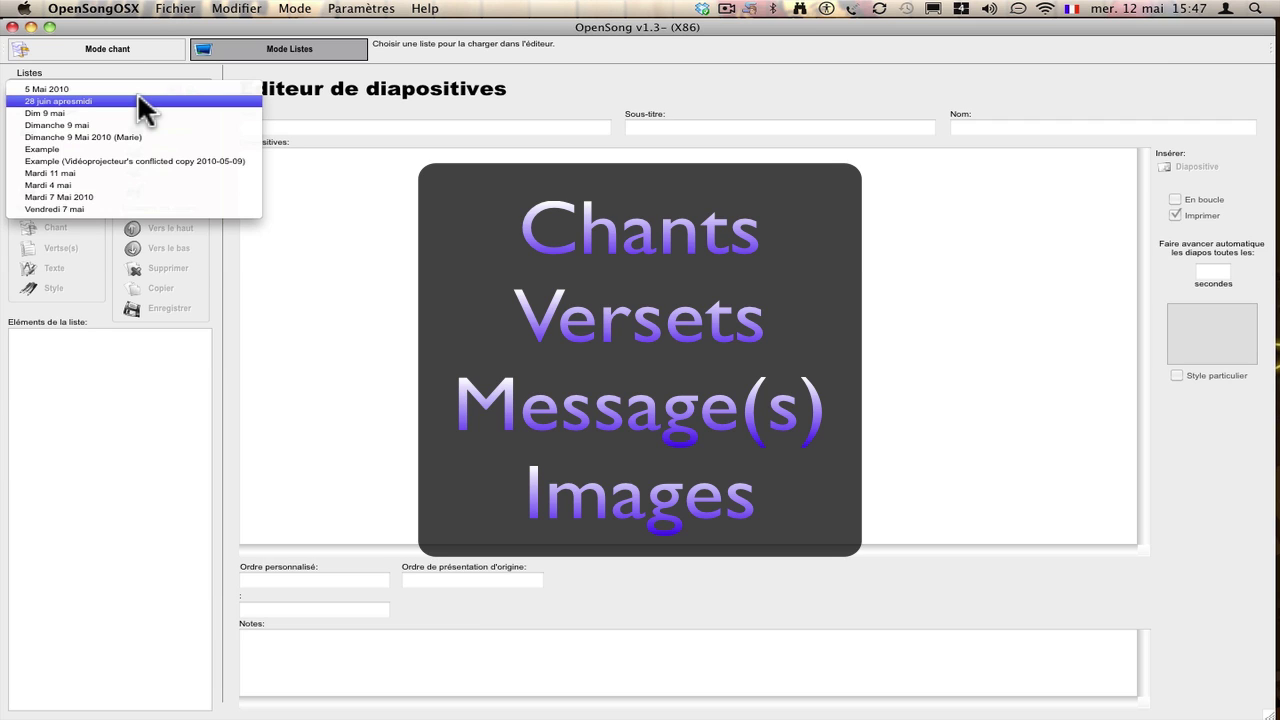
pyautogui.click(139, 348)
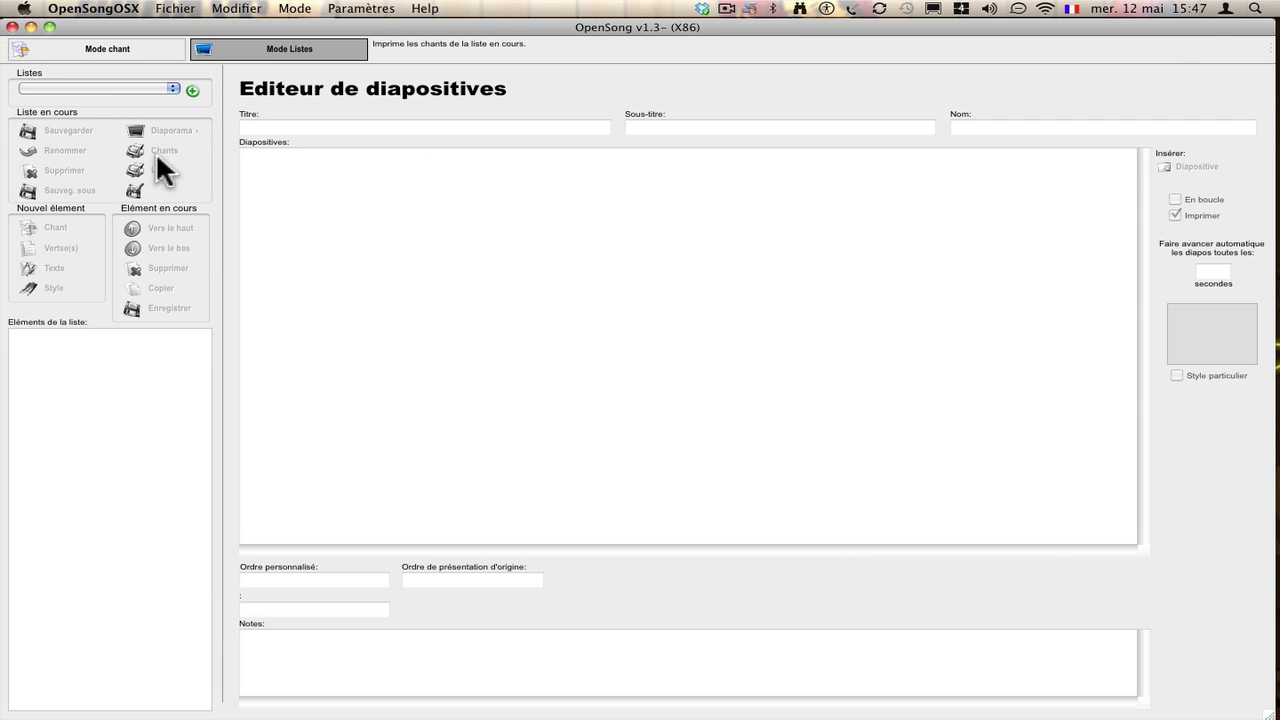
pyautogui.click(138, 84)
pyautogui.click(135, 100)
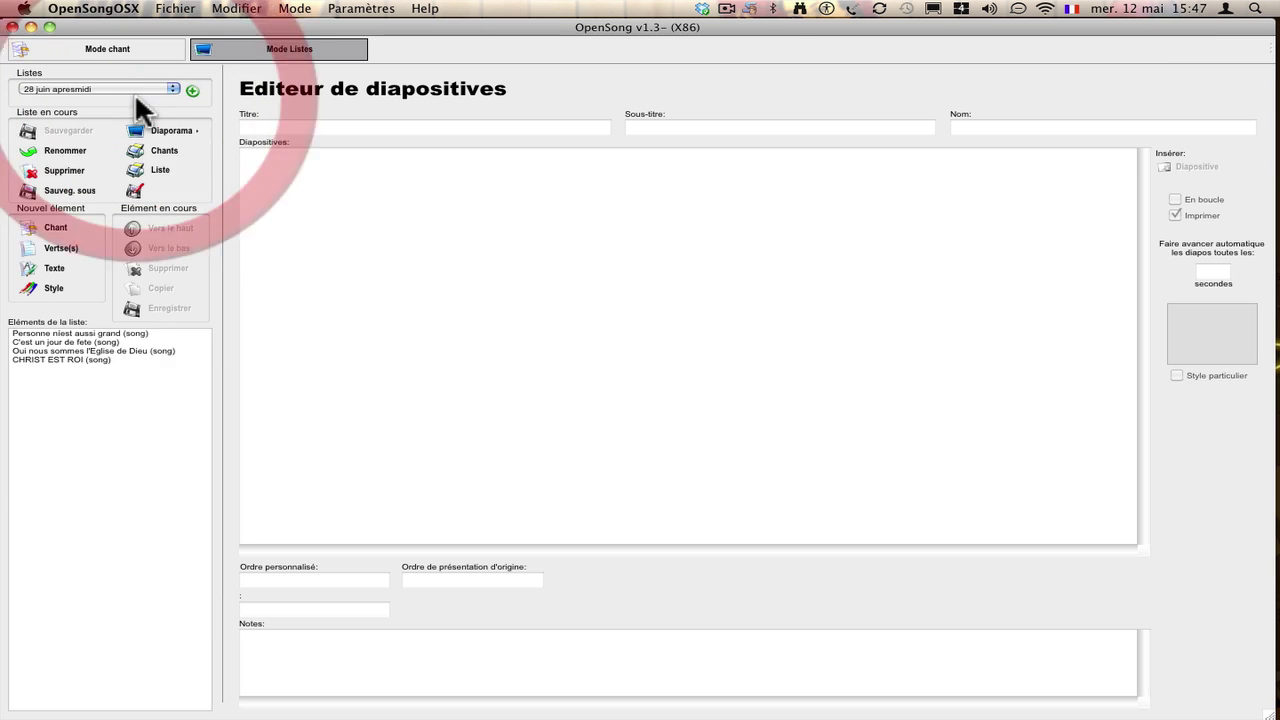
# Step: View the list items "Personne níest aussi grand" and "C'est un jour de fete" in the slide editor, dismissing any file messages
pyautogui.click(117, 333)
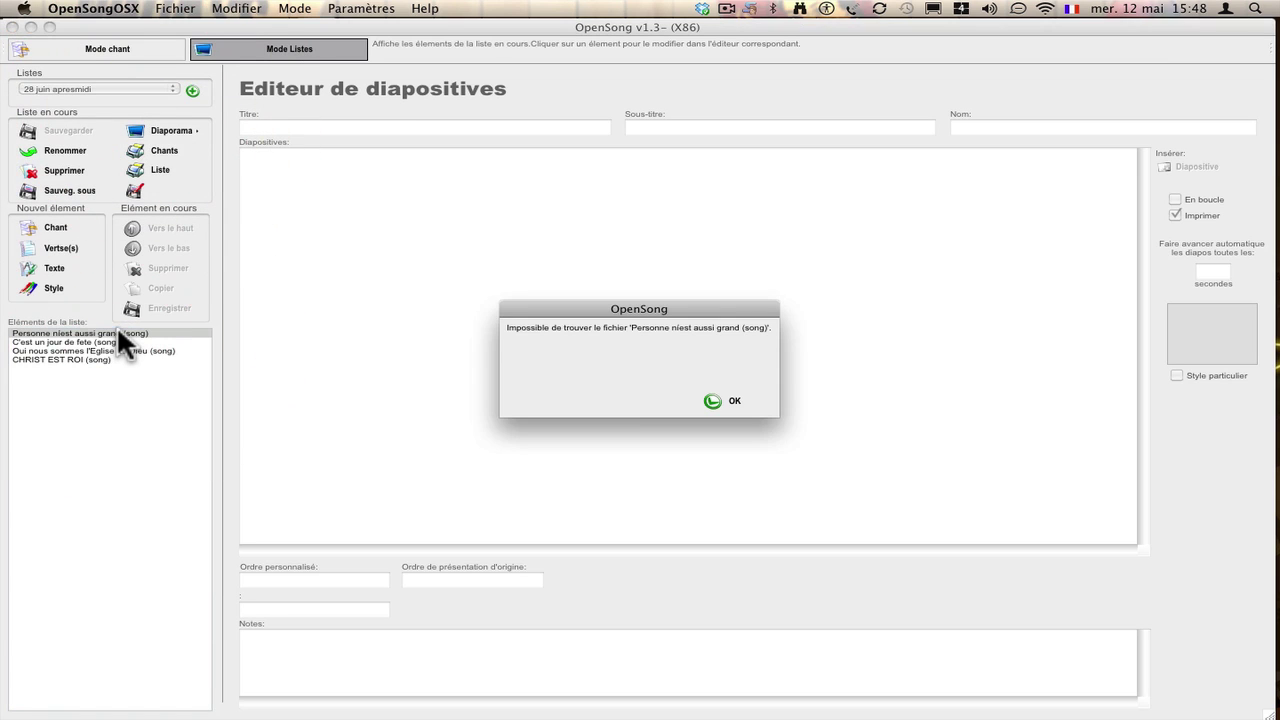
pyautogui.click(748, 401)
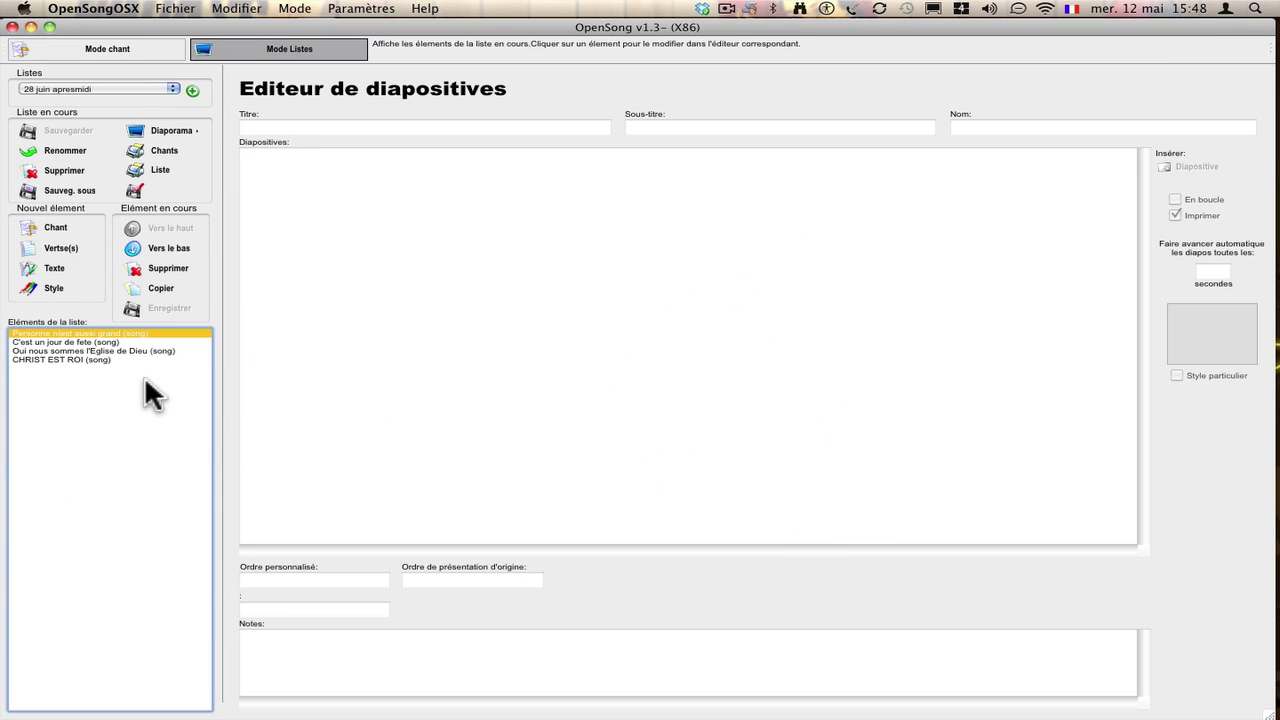
pyautogui.click(78, 340)
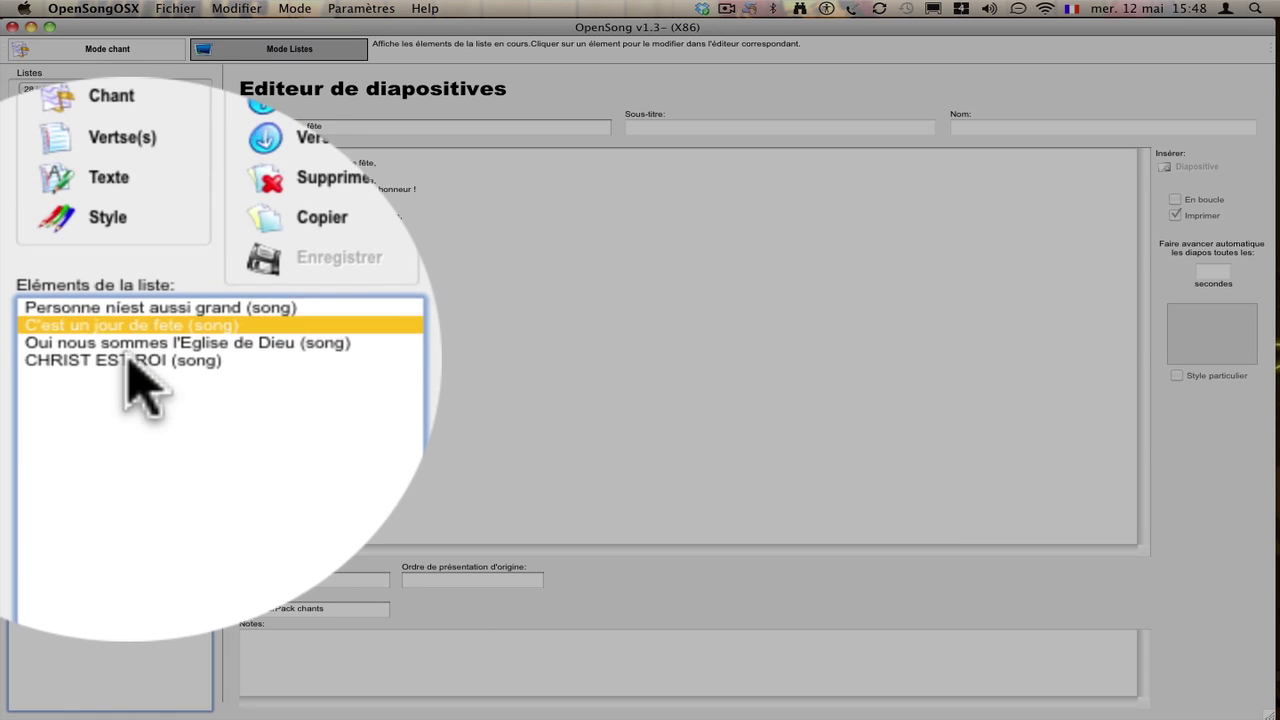
pyautogui.click(86, 334)
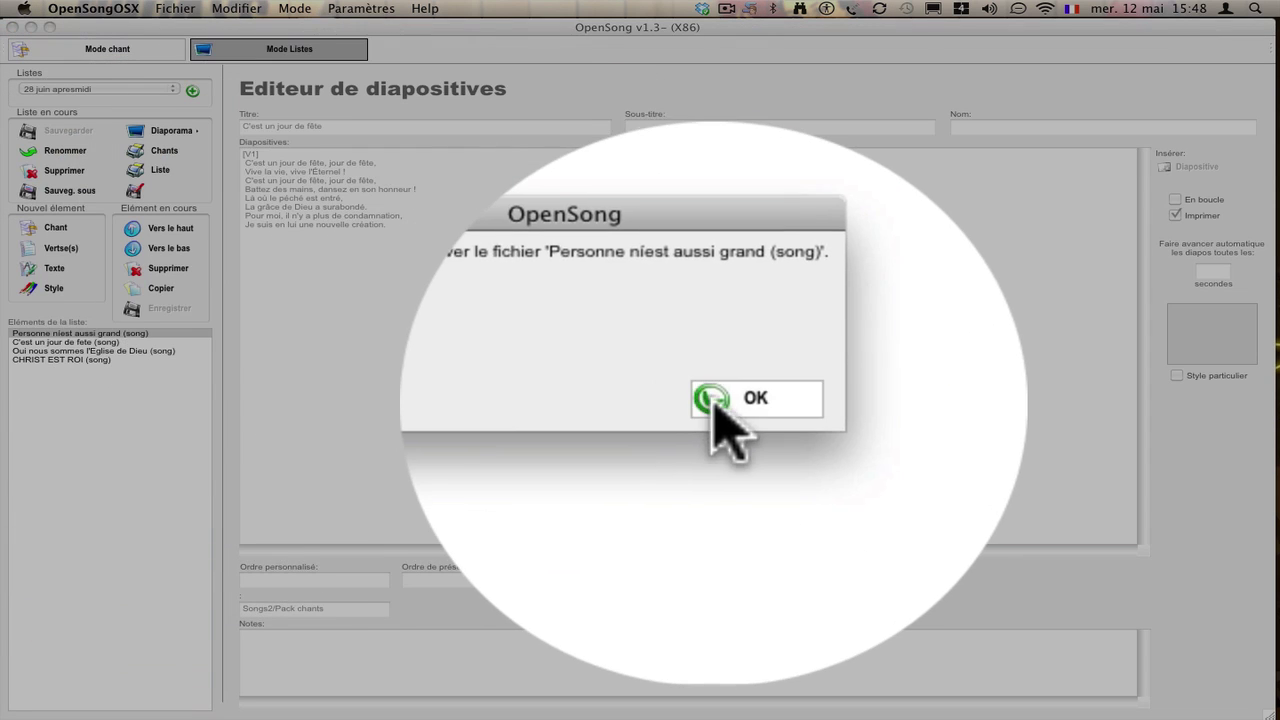
pyautogui.click(713, 402)
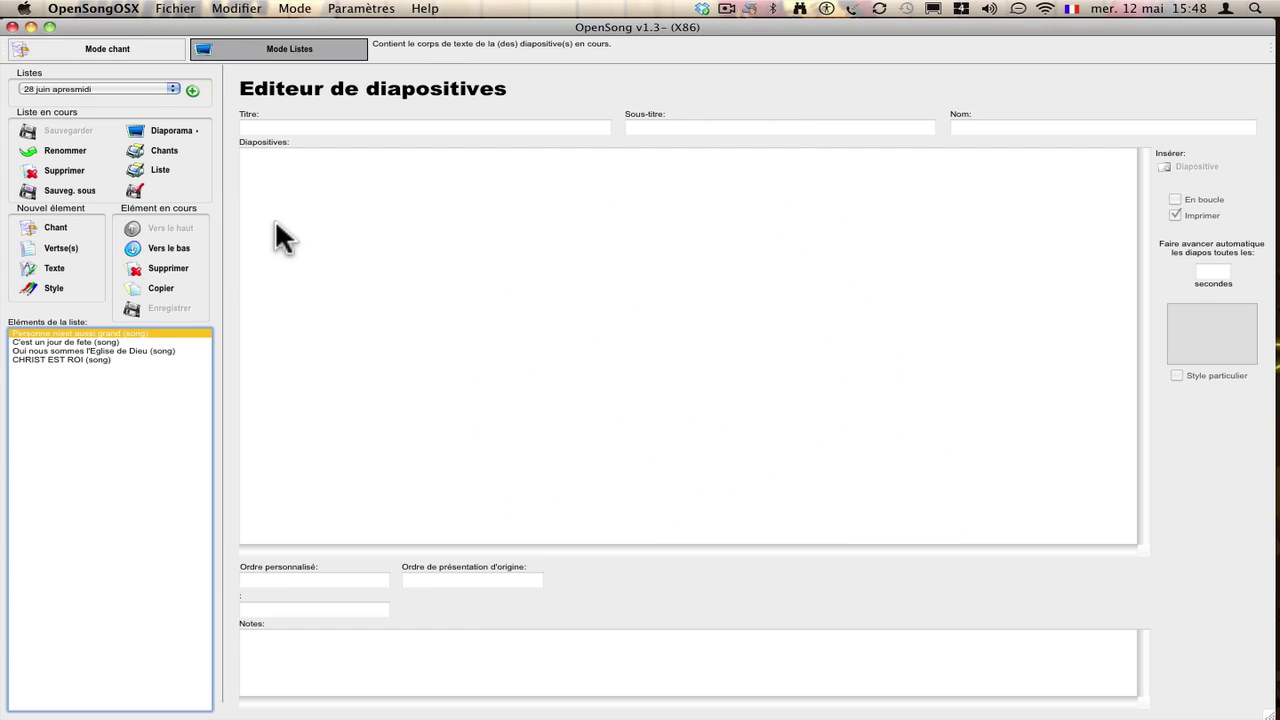
# Step: Start the current list's slideshow in single-screen mode and dismiss the missing-file message
pyautogui.click(174, 131)
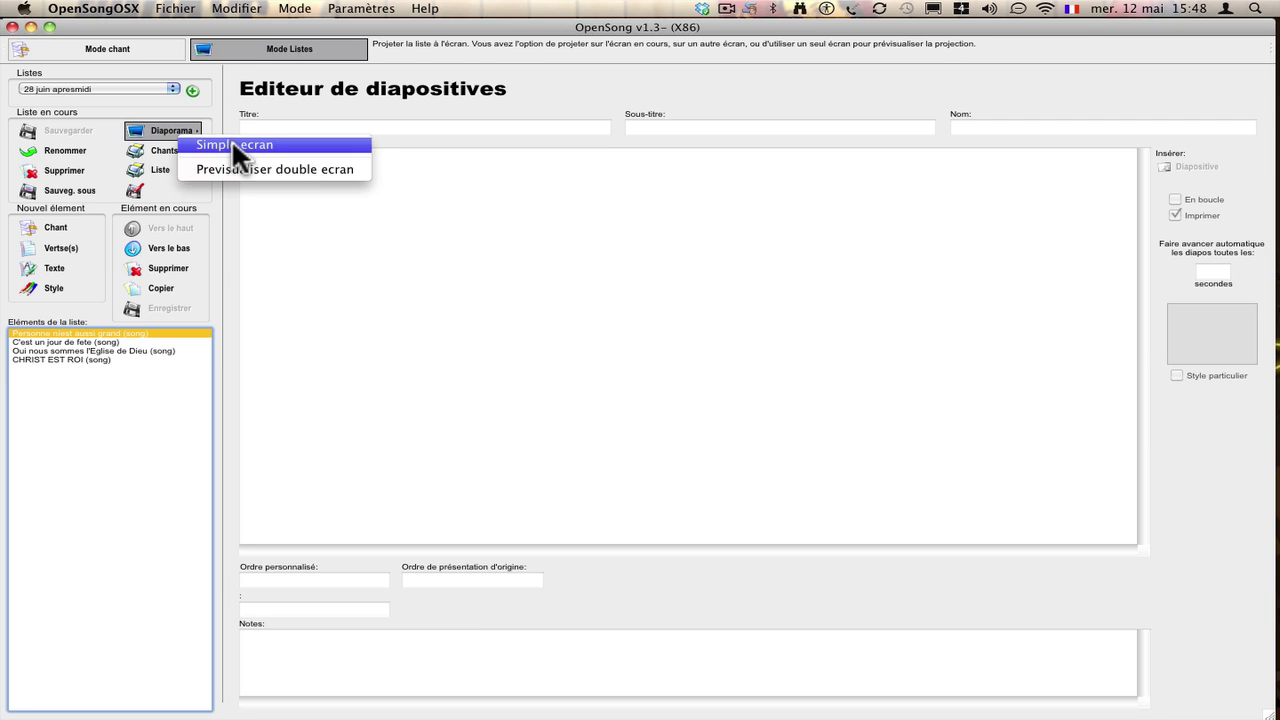
pyautogui.click(275, 146)
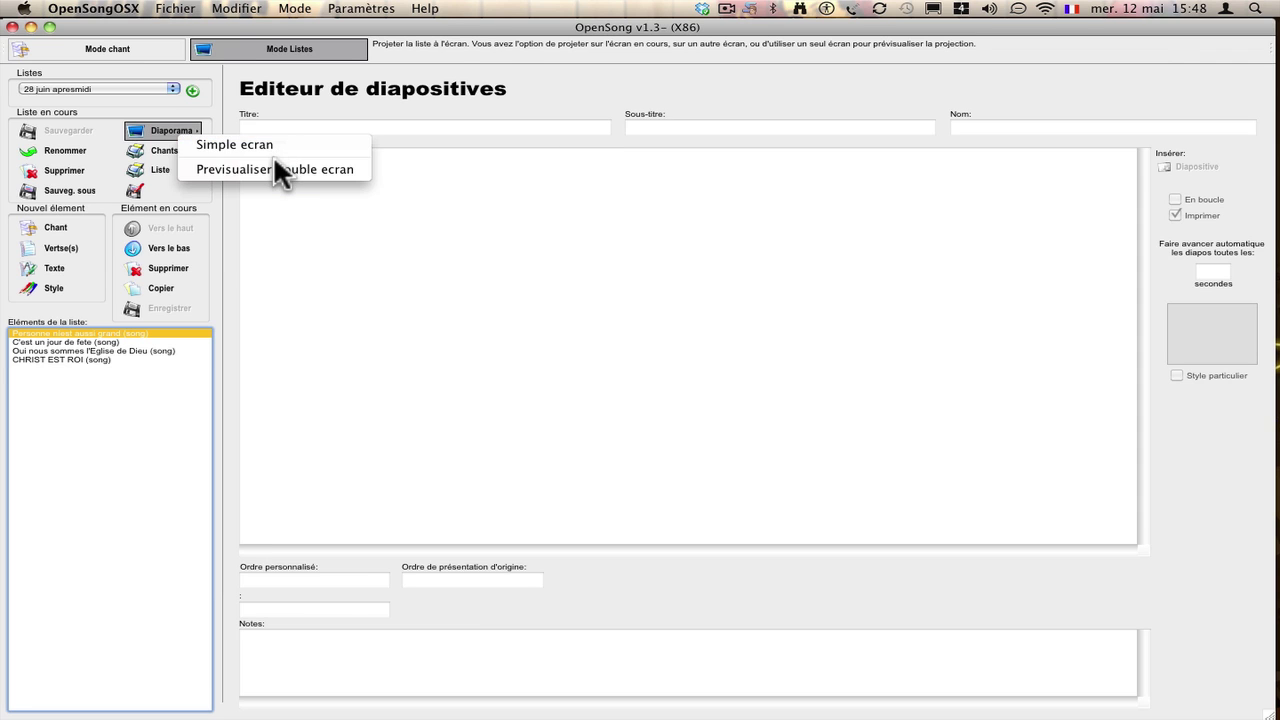
pyautogui.click(251, 144)
pyautogui.click(724, 402)
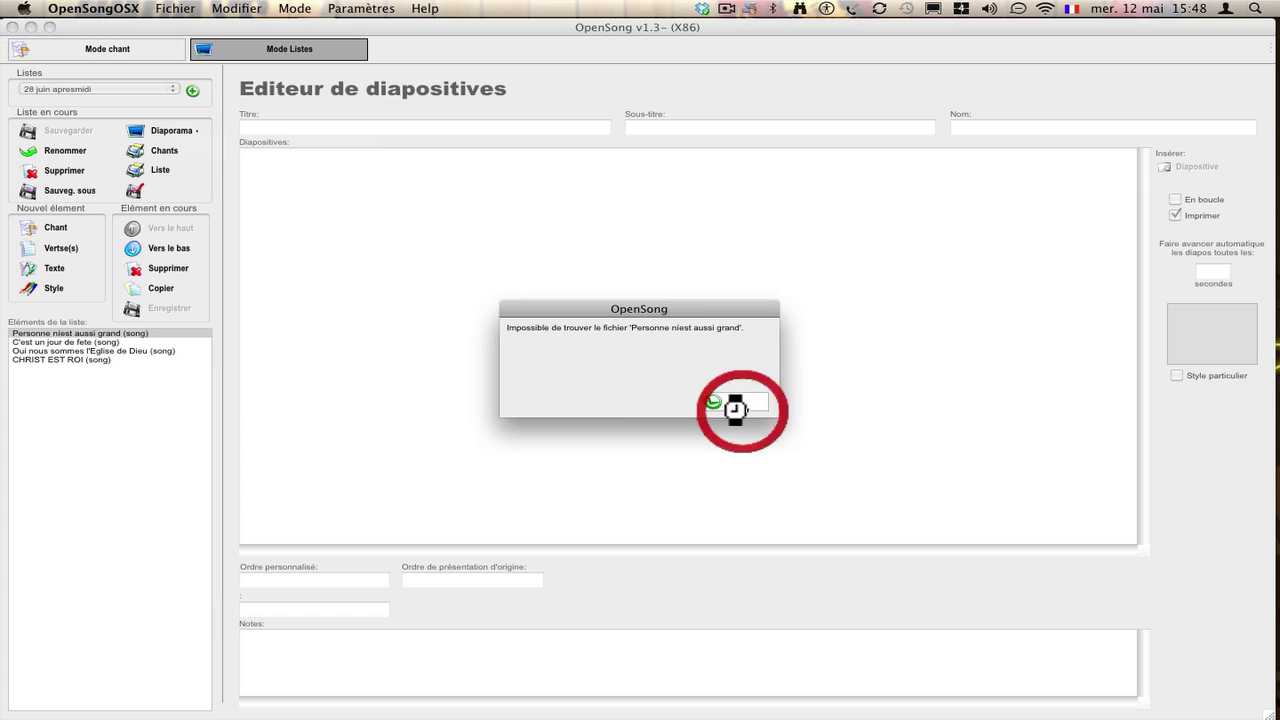